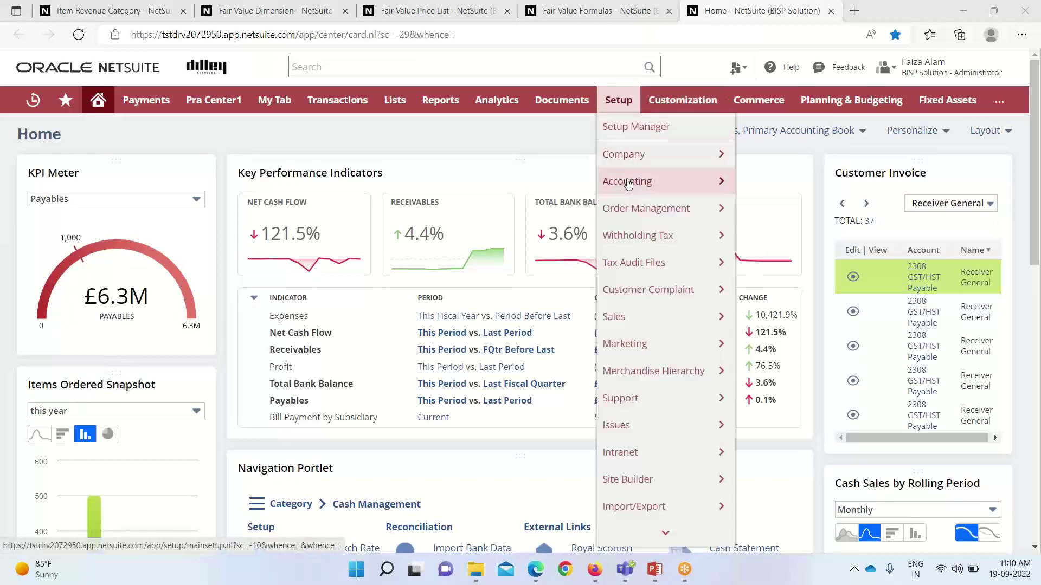
- Start a new item revenue category record from the accounting setup and name it Revenue Category 03
mouse_move(658, 185)
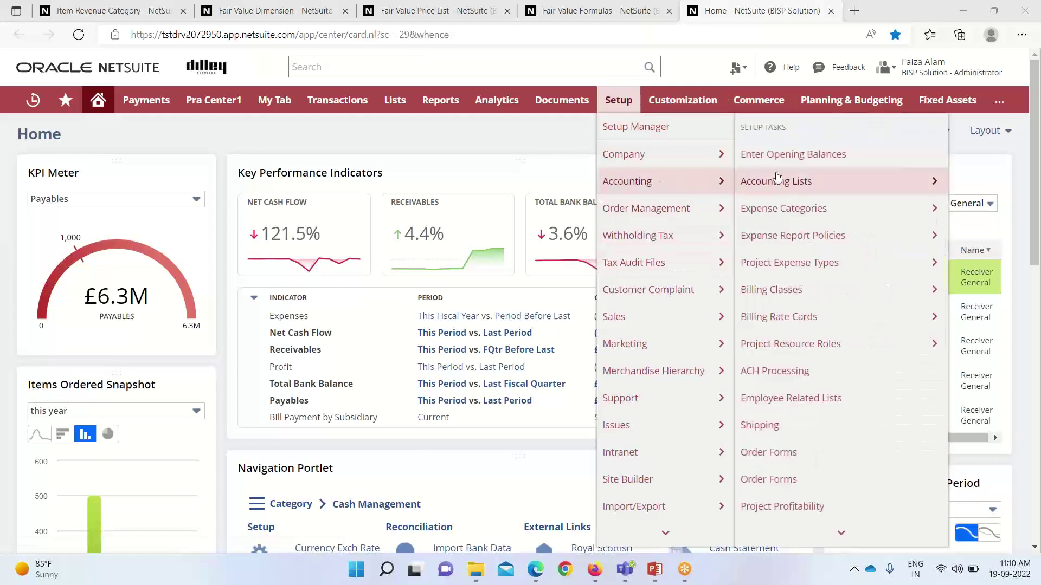
mouse_move(840, 532)
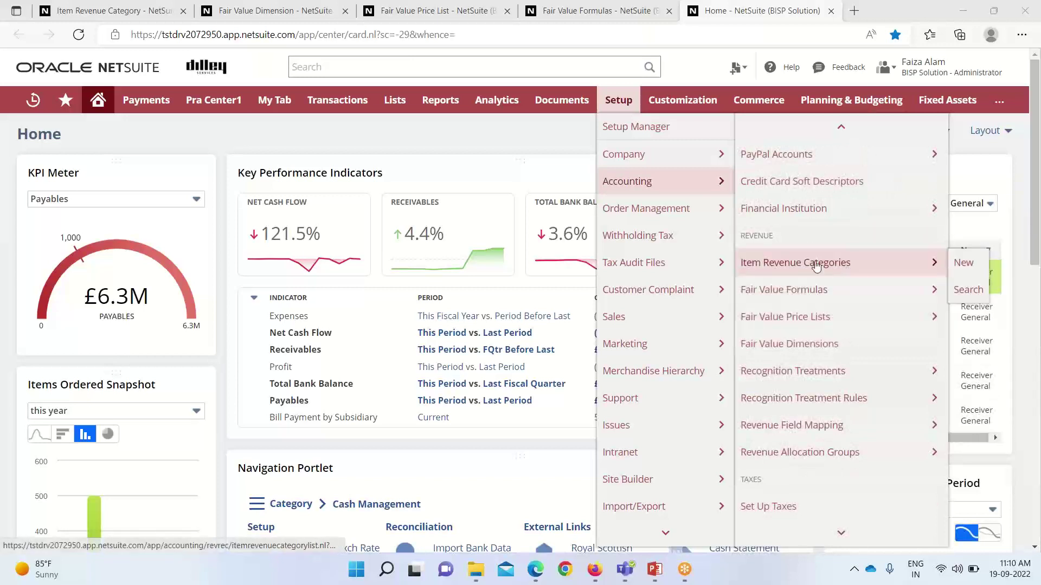
left_click(846, 266)
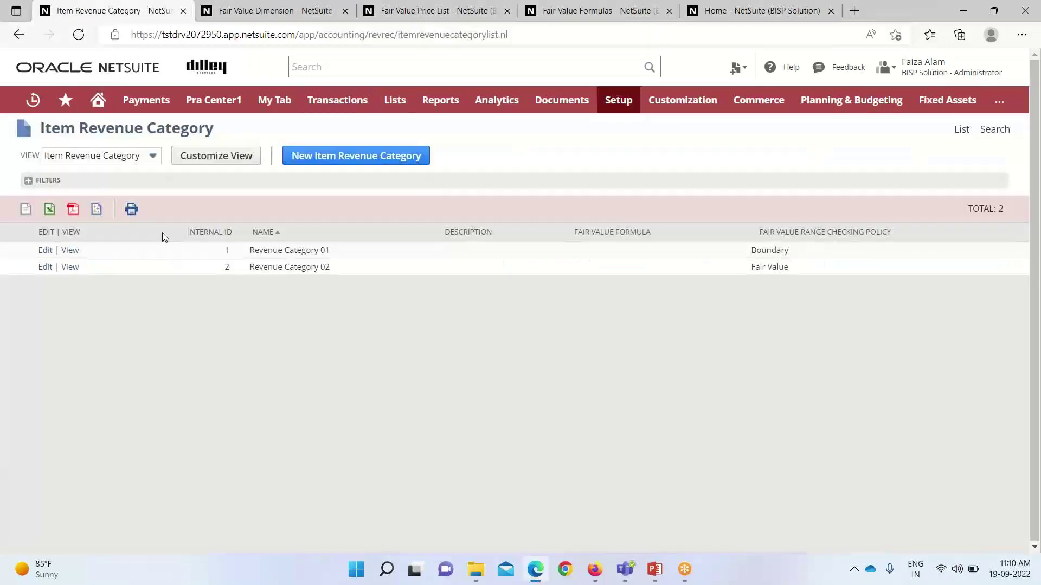
left_click(376, 165)
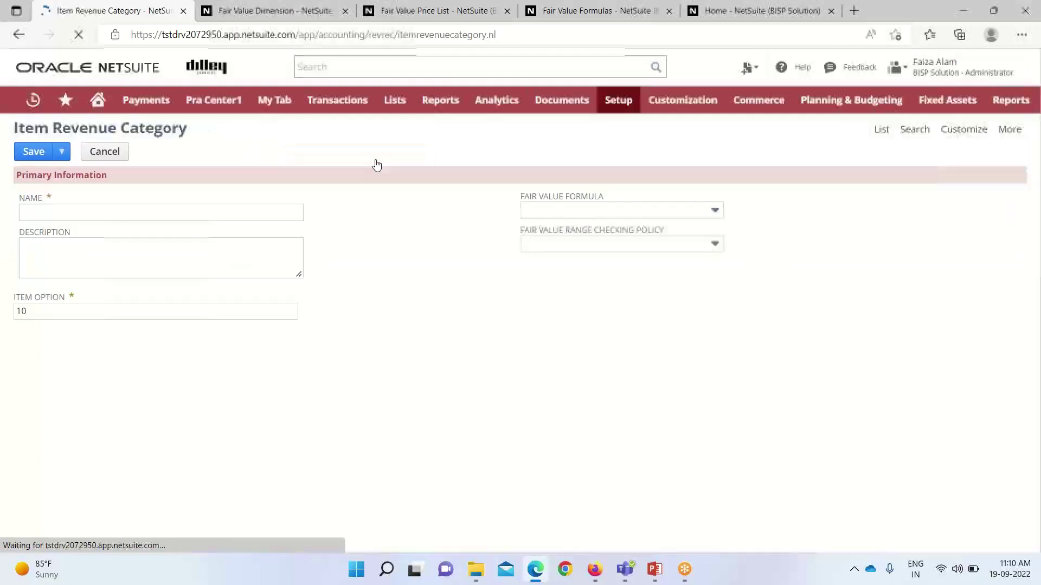
left_click(43, 211)
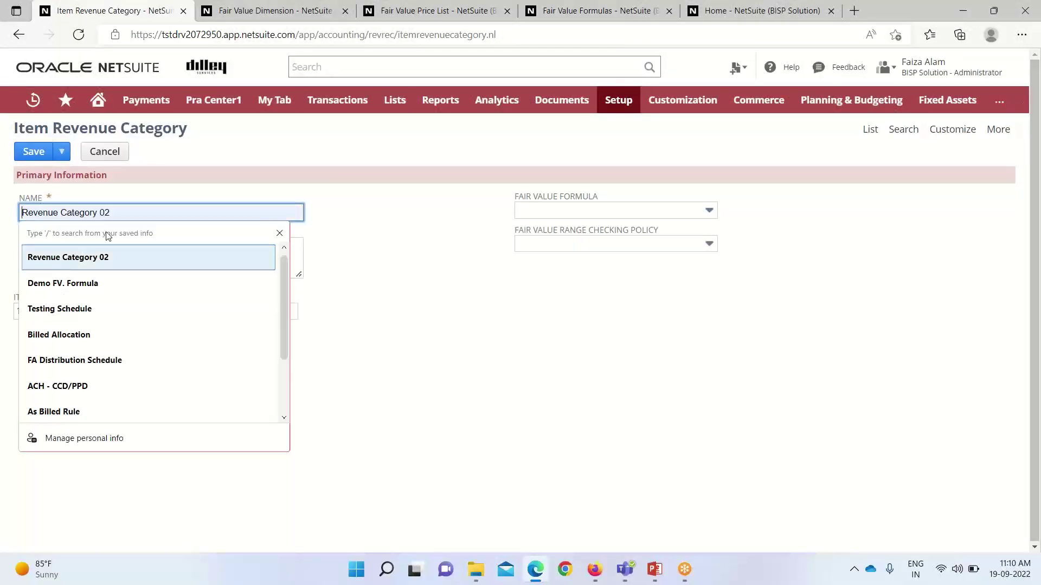
left_click(100, 258)
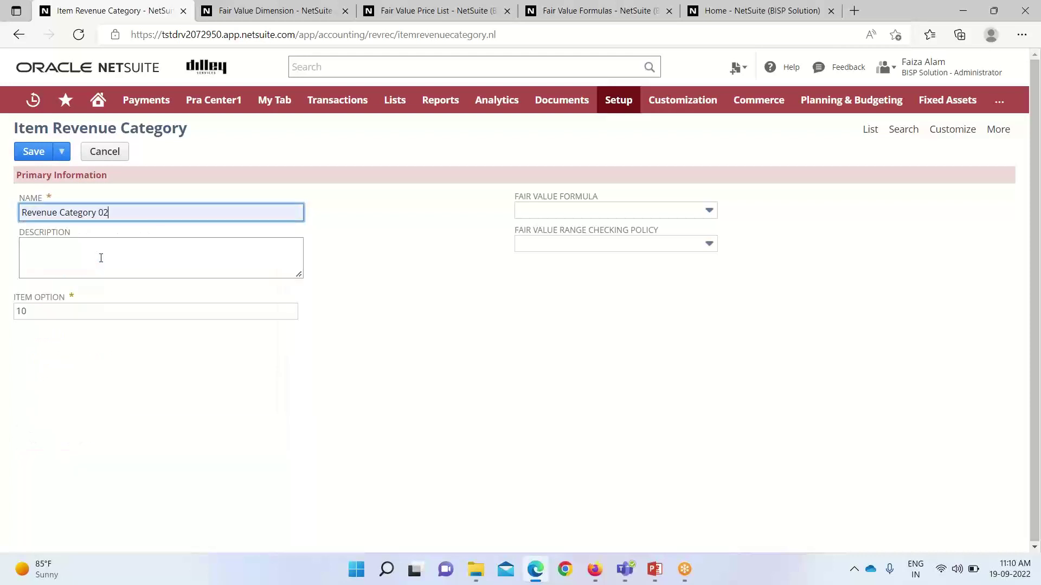
key("BackSpace")
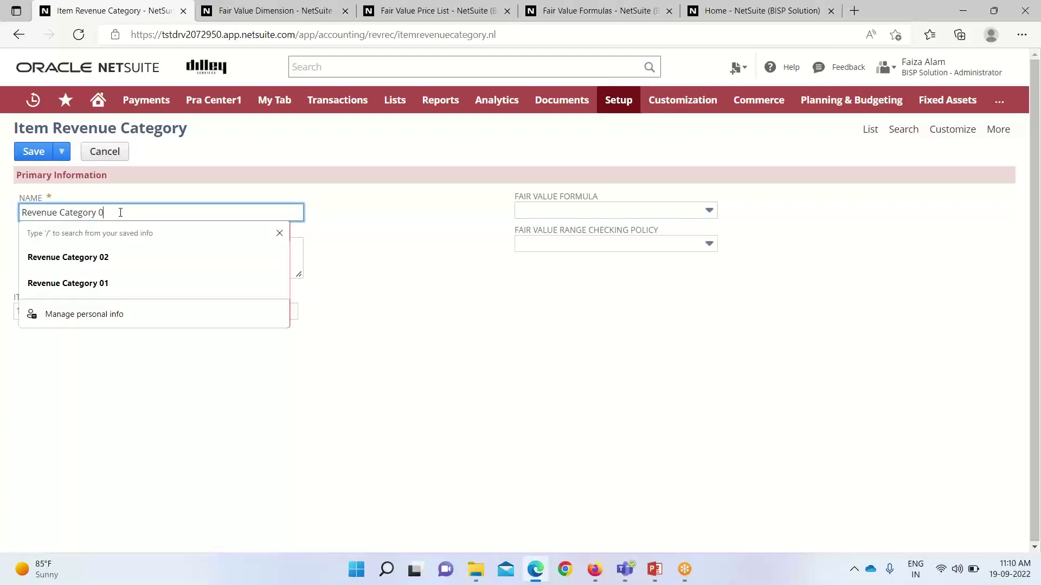
type("3")
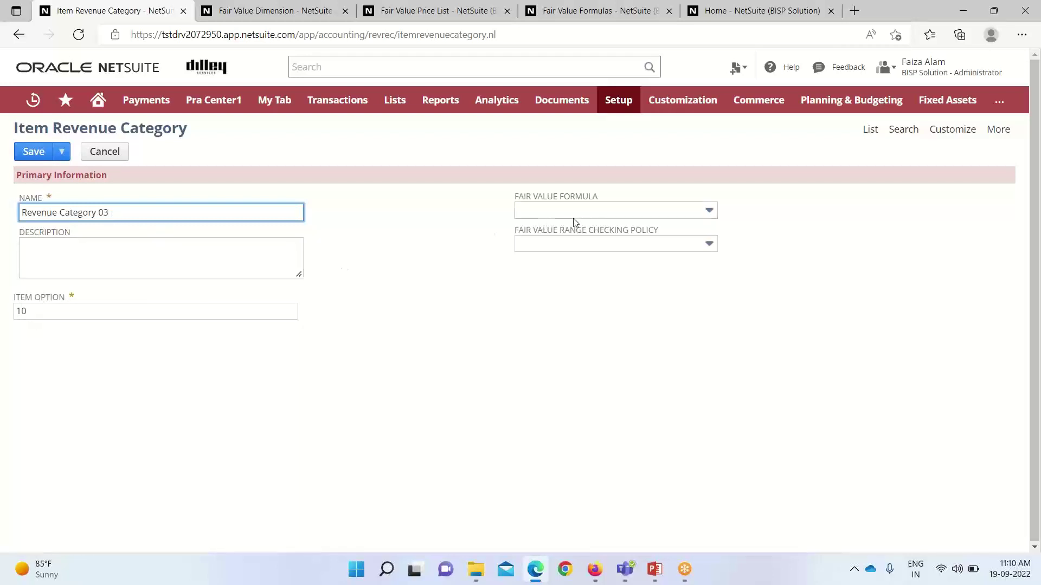
- Assign fair value formula FV#1010 and the Fair Value range checking policy to the category, and save it
left_click(709, 213)
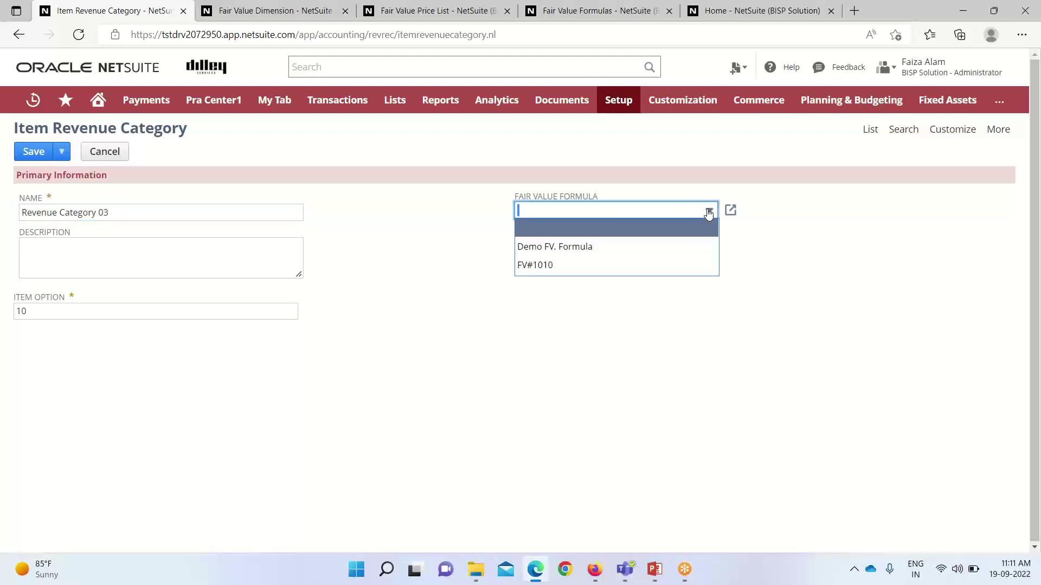
left_click(559, 269)
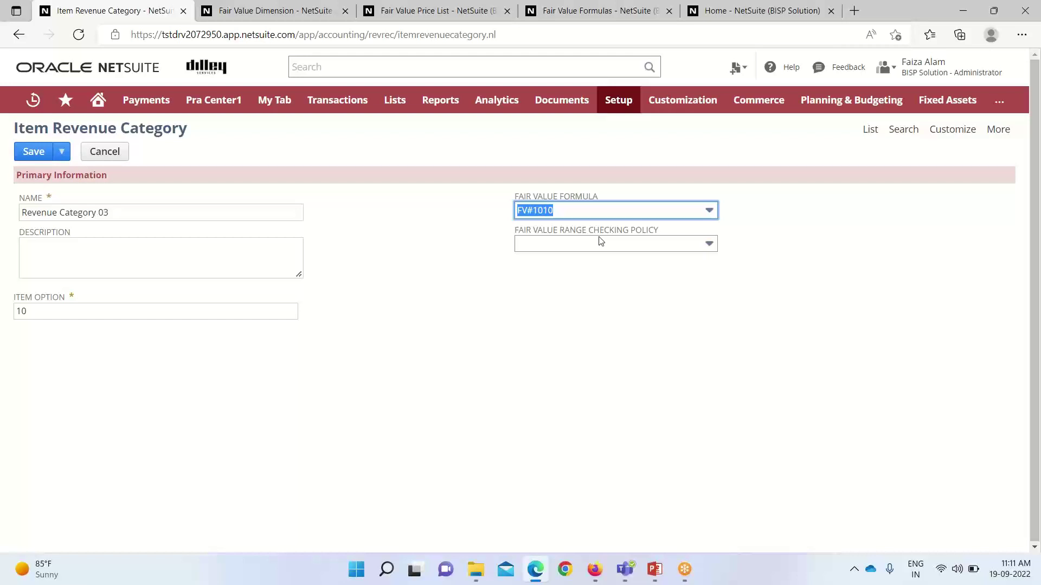
left_click(707, 245)
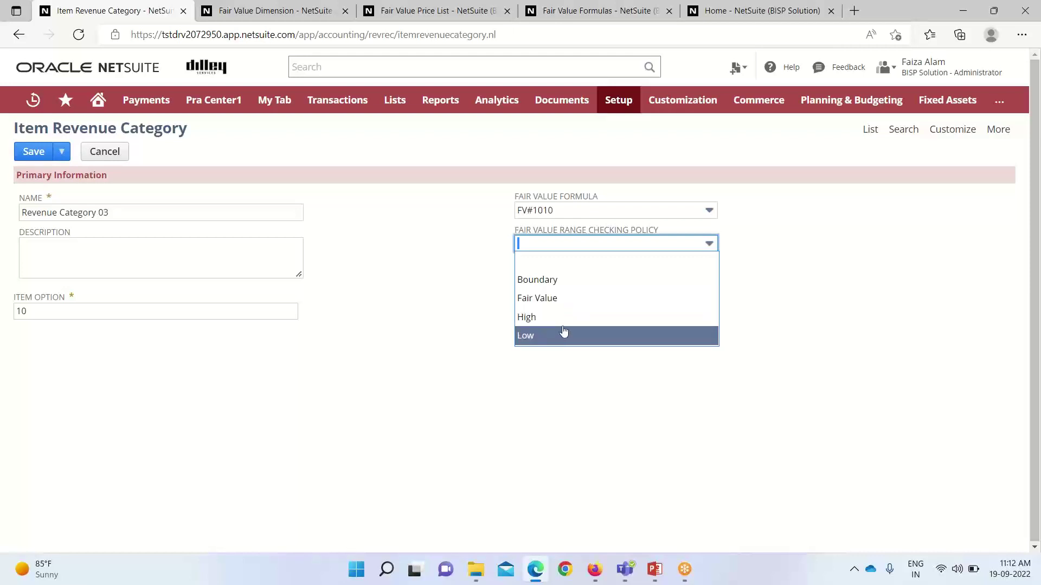
left_click(796, 326)
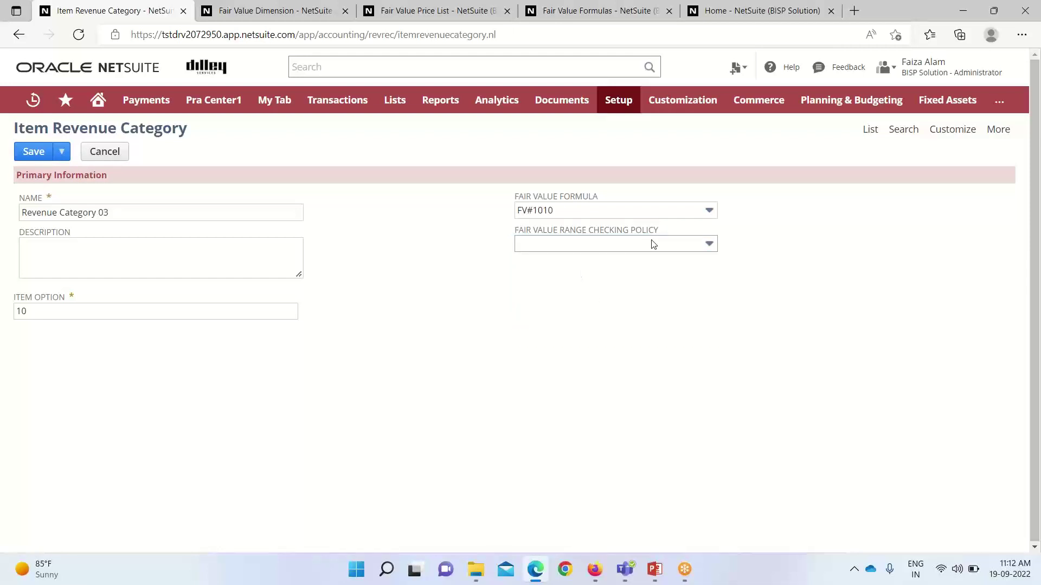
left_click(709, 247)
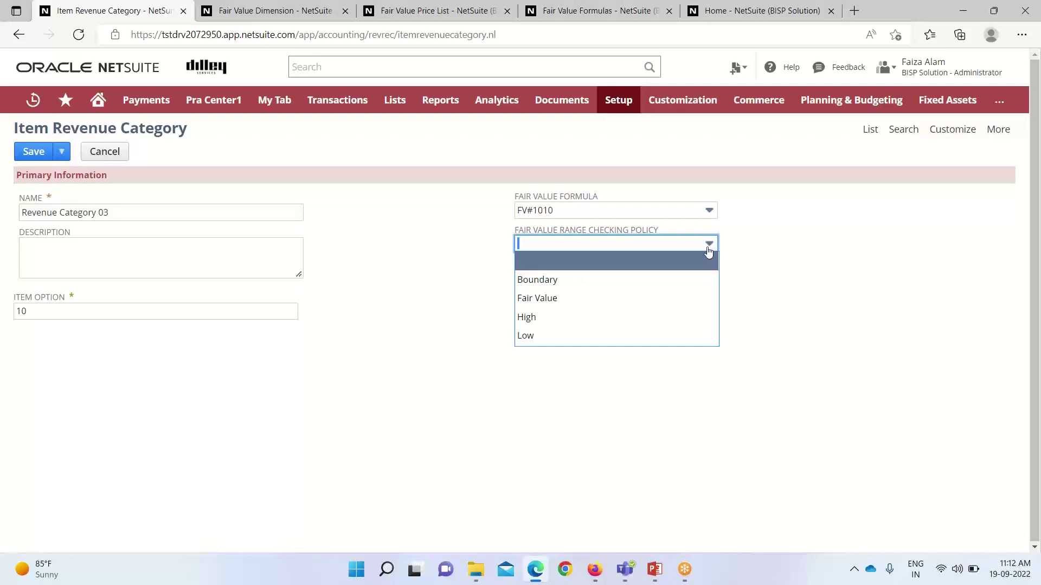
left_click(630, 305)
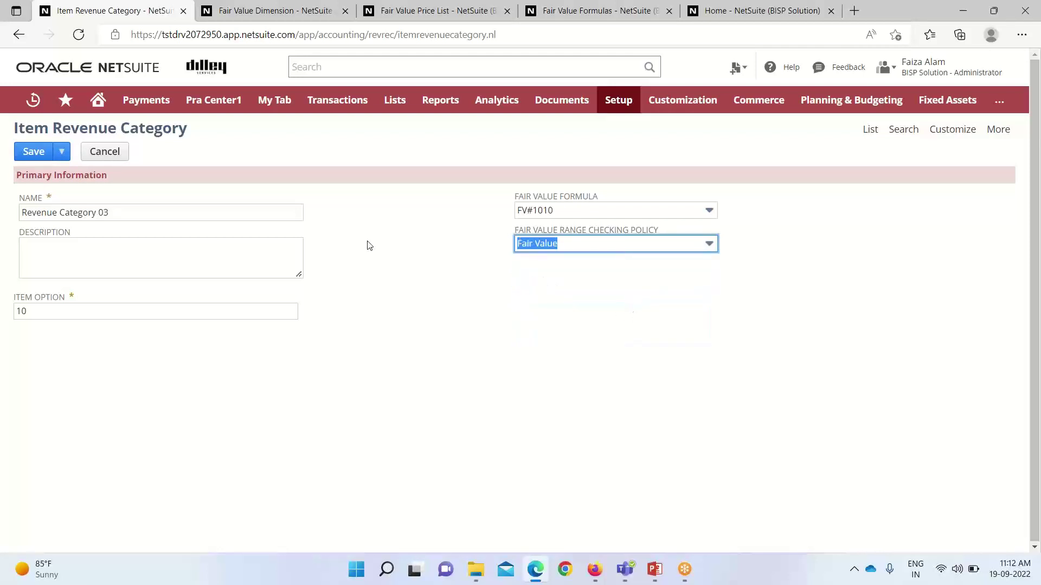
left_click(35, 150)
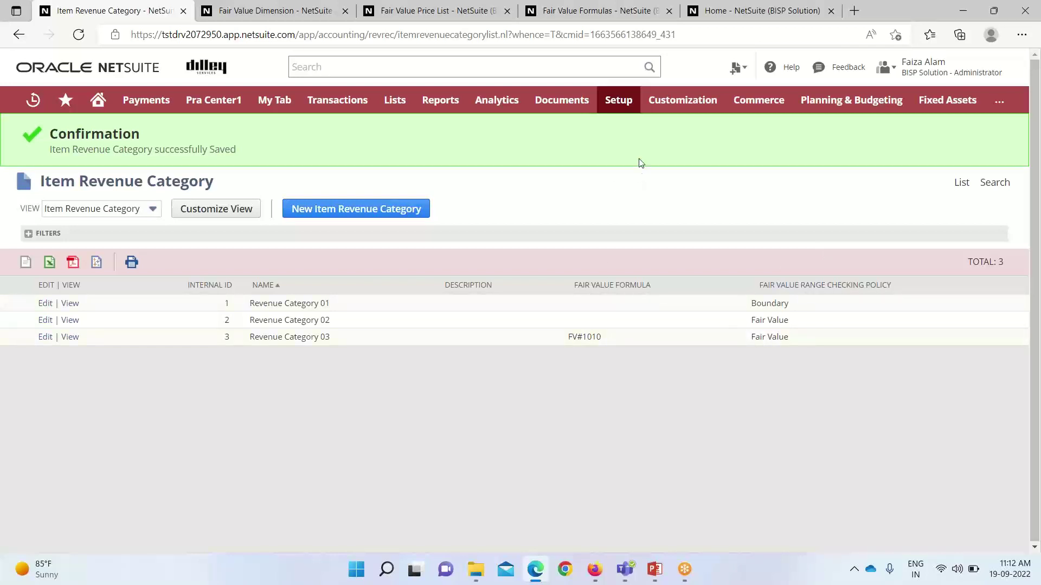
- Start a new fair value formula record from the accounting setup and name it Formula_05
mouse_move(615, 115)
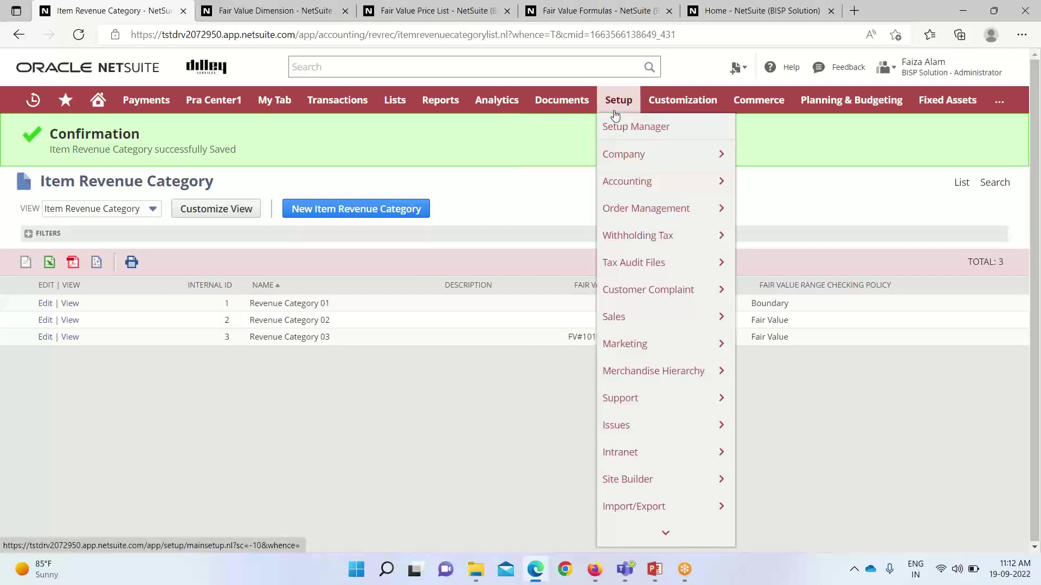
mouse_move(618, 181)
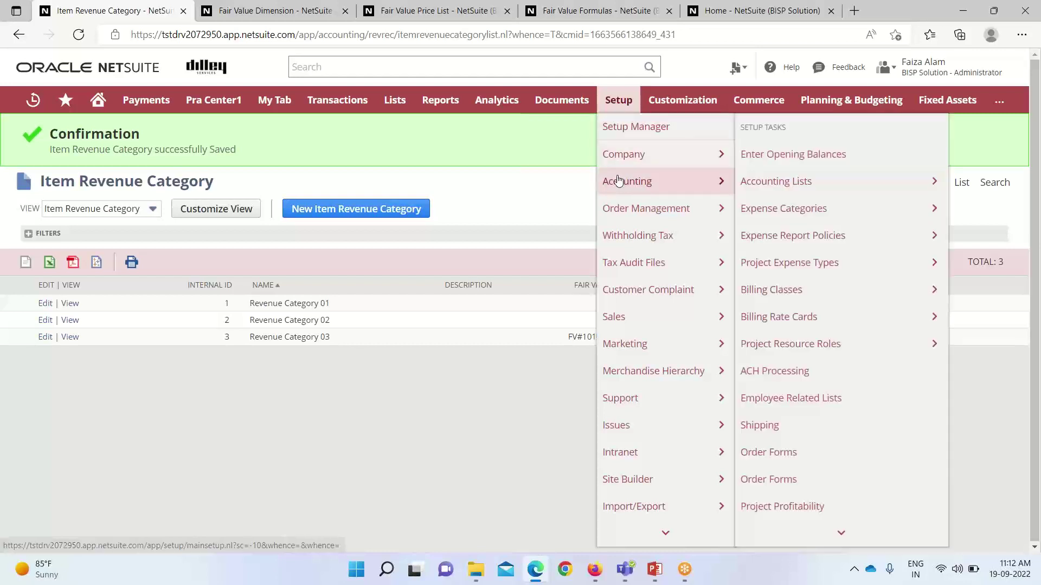
mouse_move(830, 529)
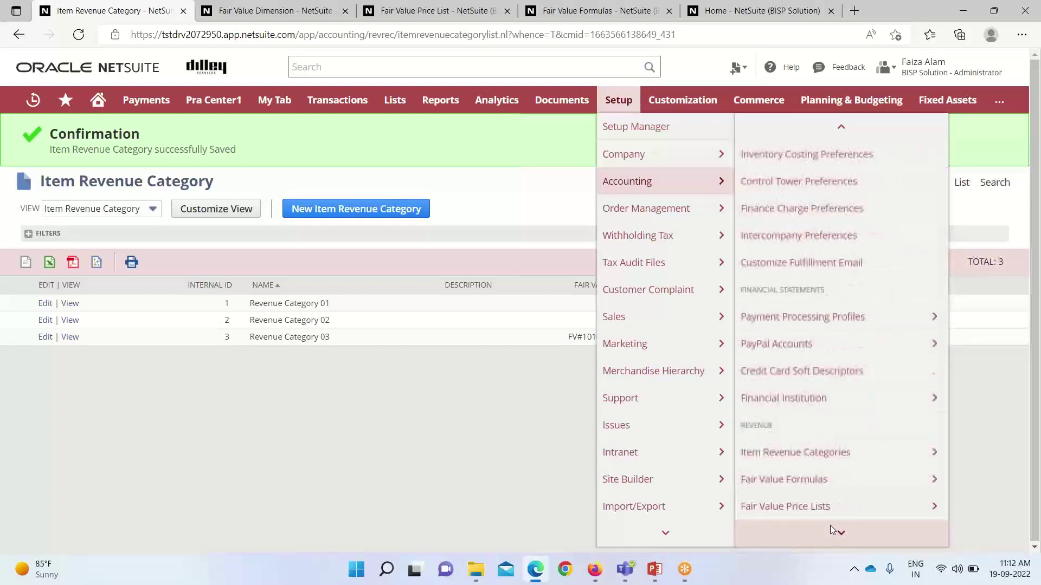
mouse_move(864, 318)
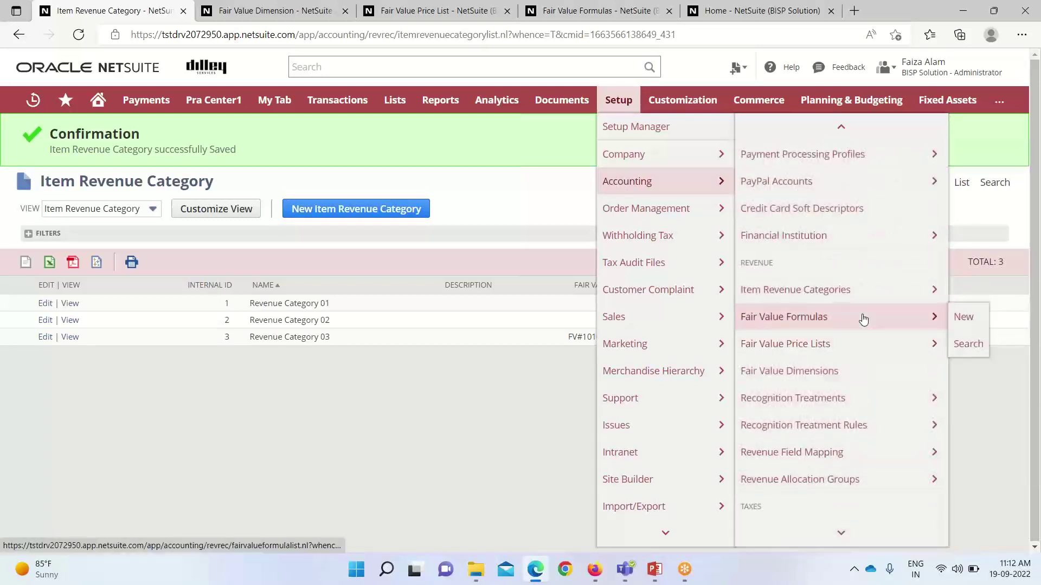
left_click(863, 318)
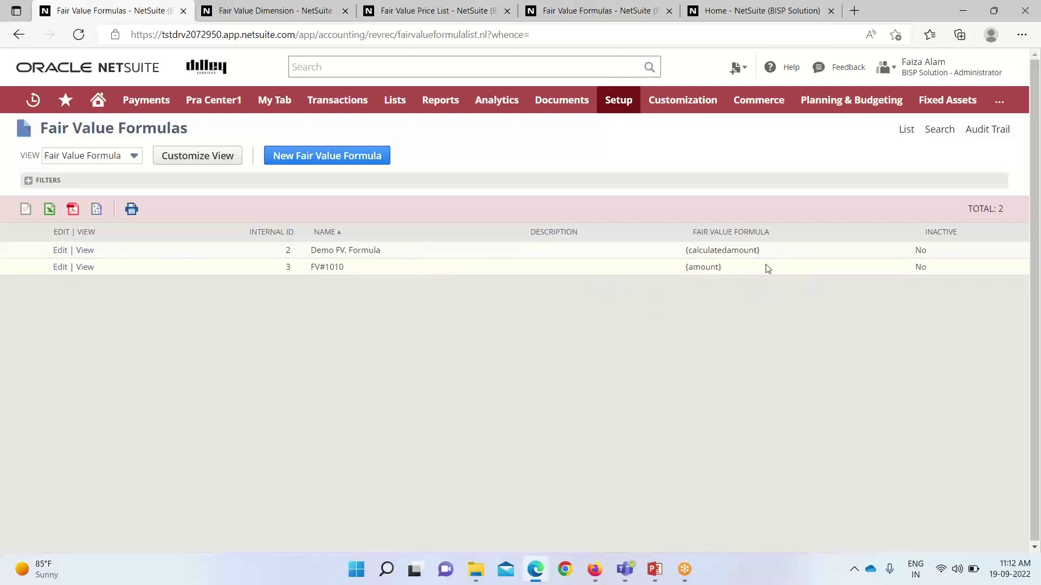
left_click(321, 158)
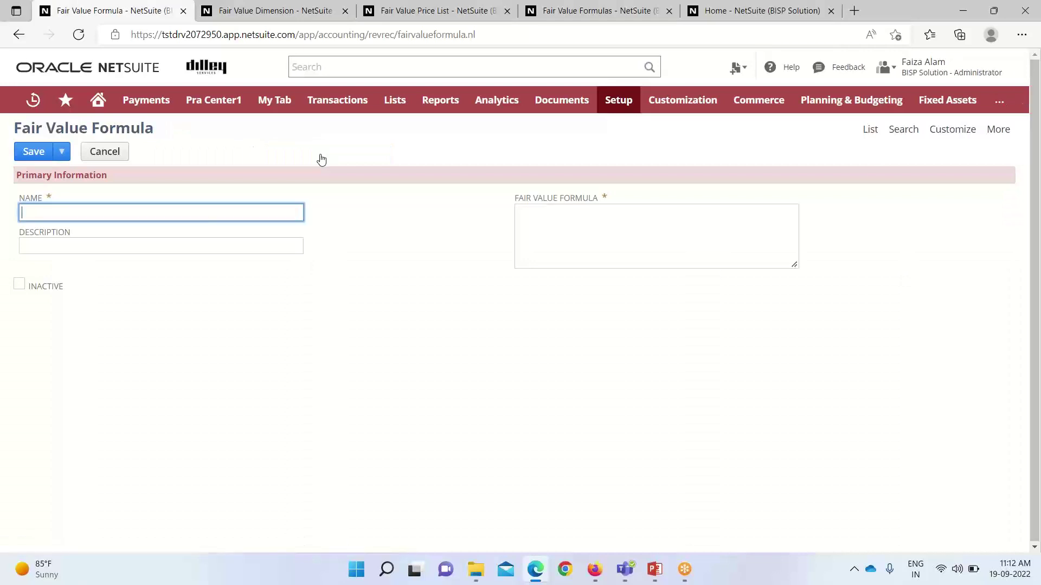
left_click(27, 215)
type("F")
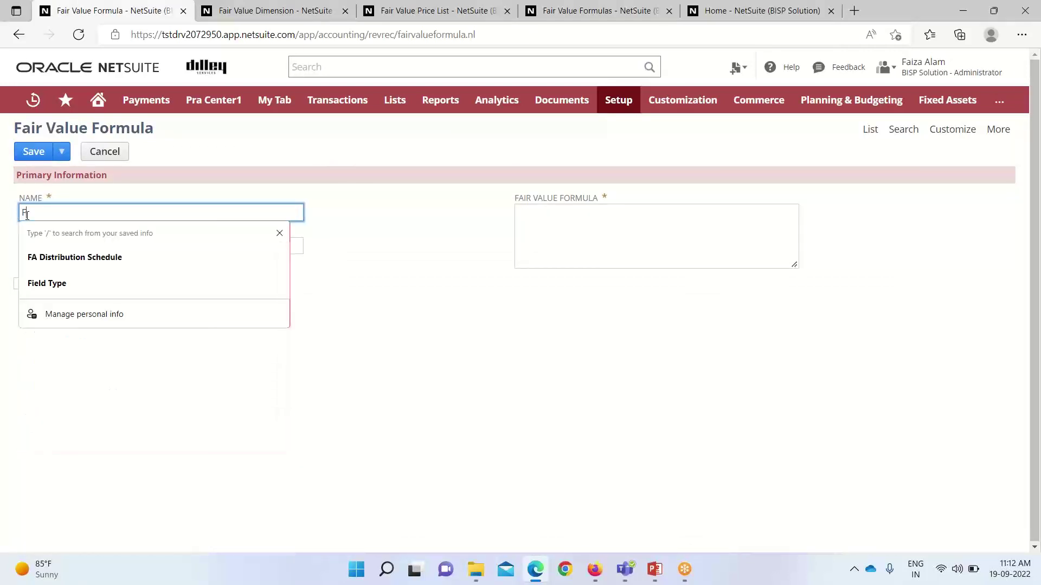
type("ormula")
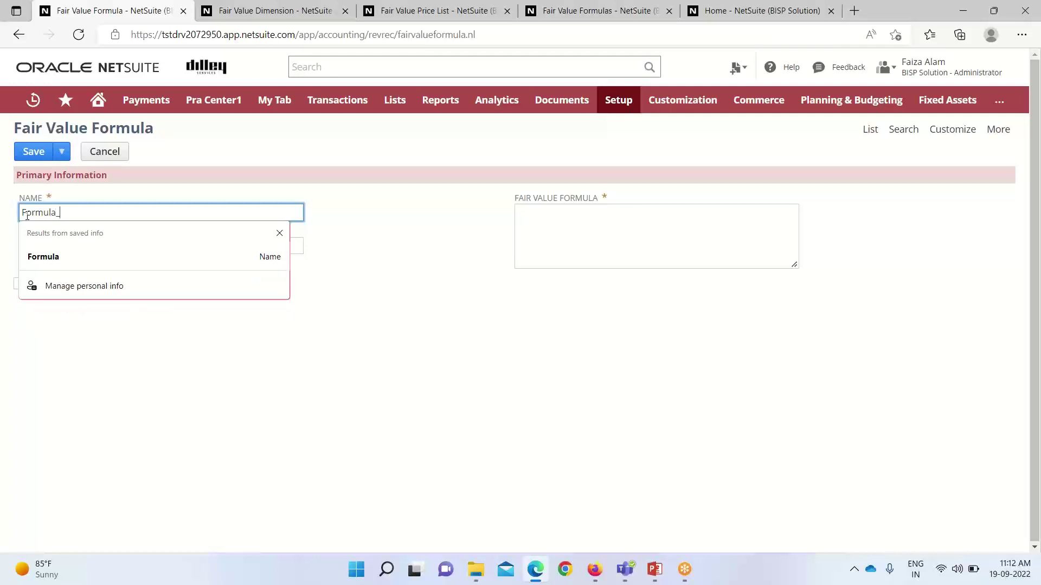
type("_05")
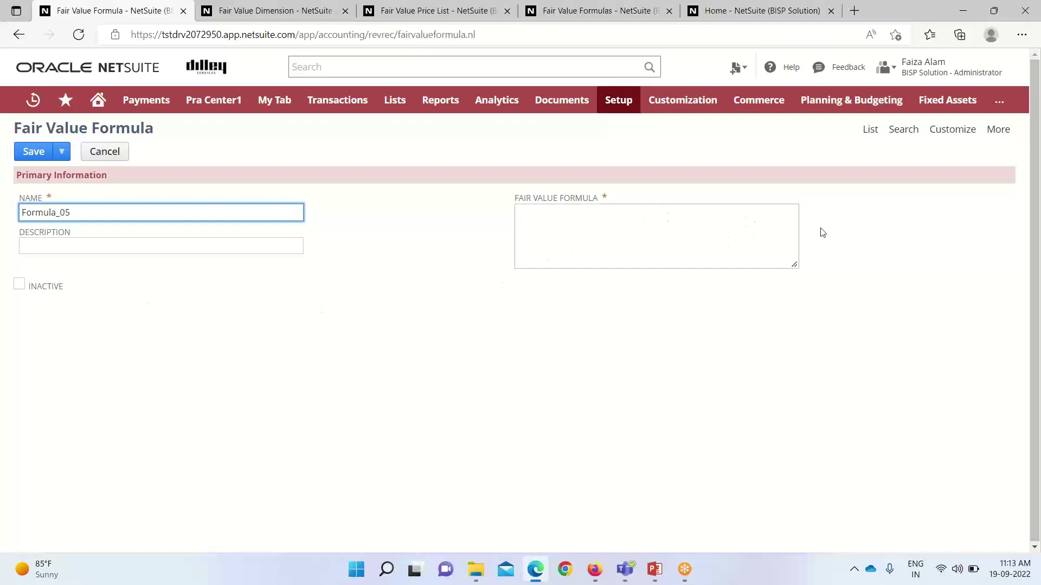
- Build the fair value formula from the Base Fair Value field without a function, and save the record
left_click(813, 212)
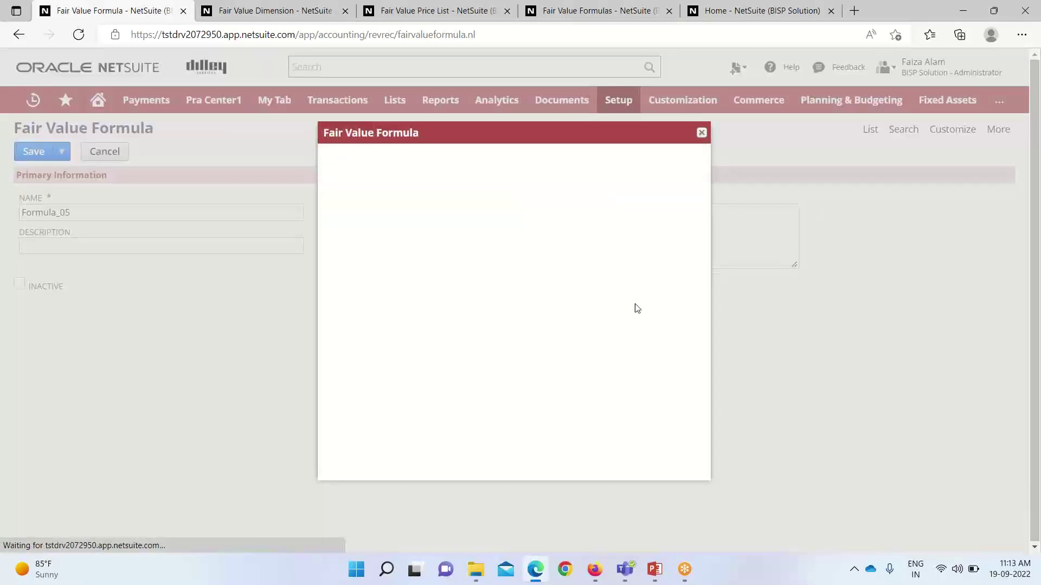
left_click(422, 210)
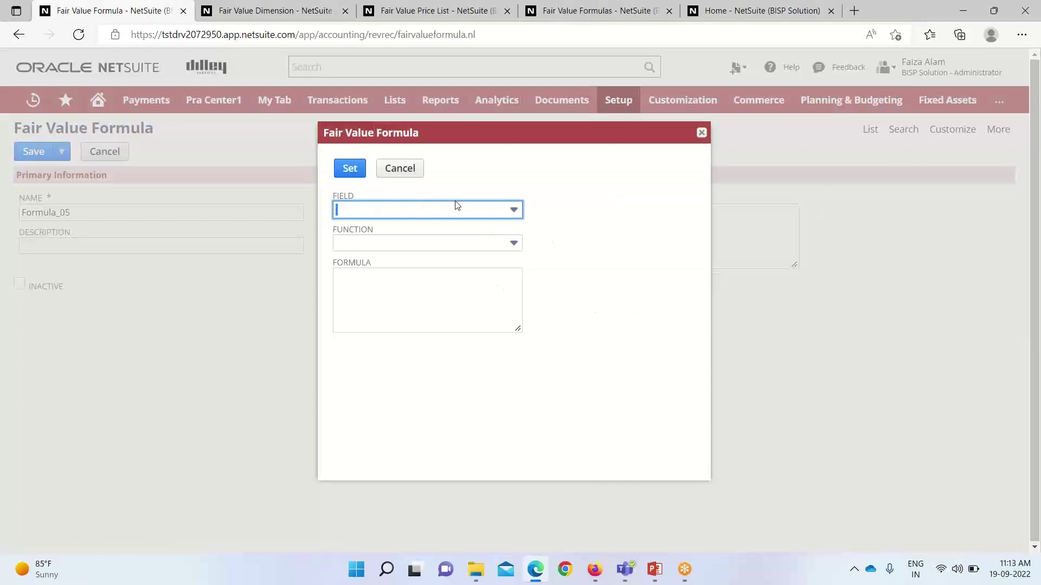
left_click(515, 214)
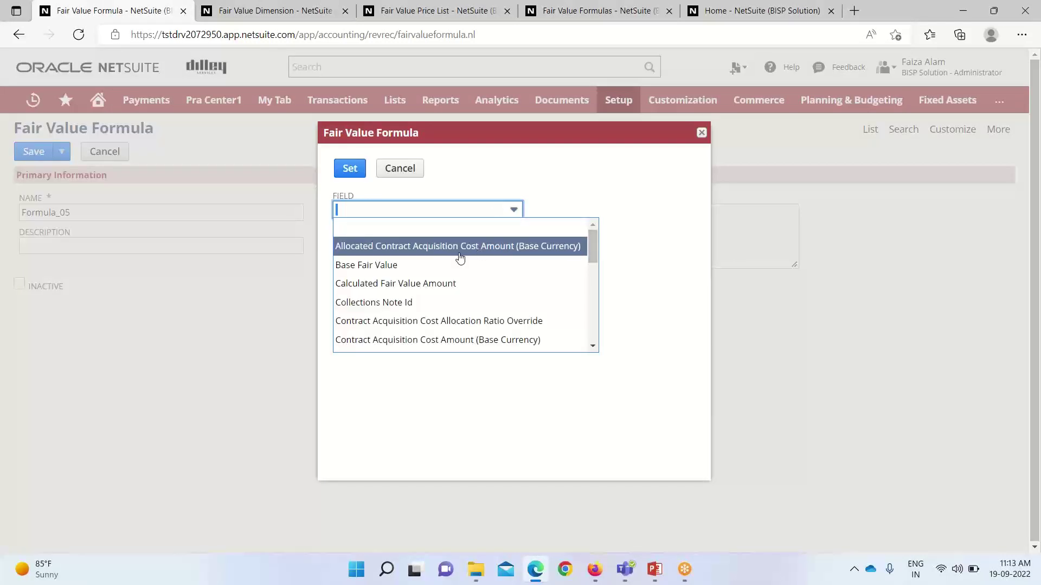
left_click(421, 265)
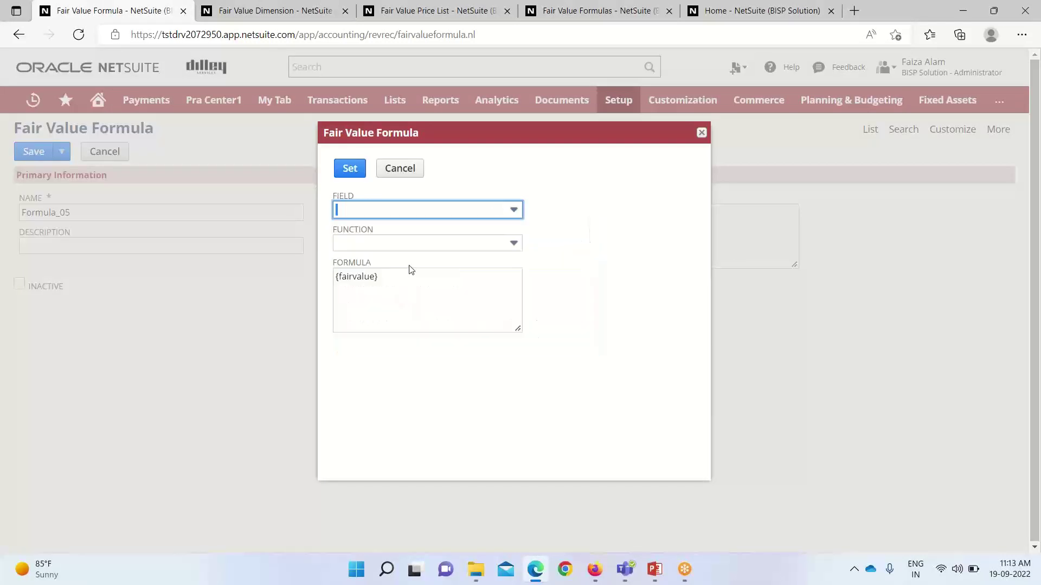
left_click(514, 242)
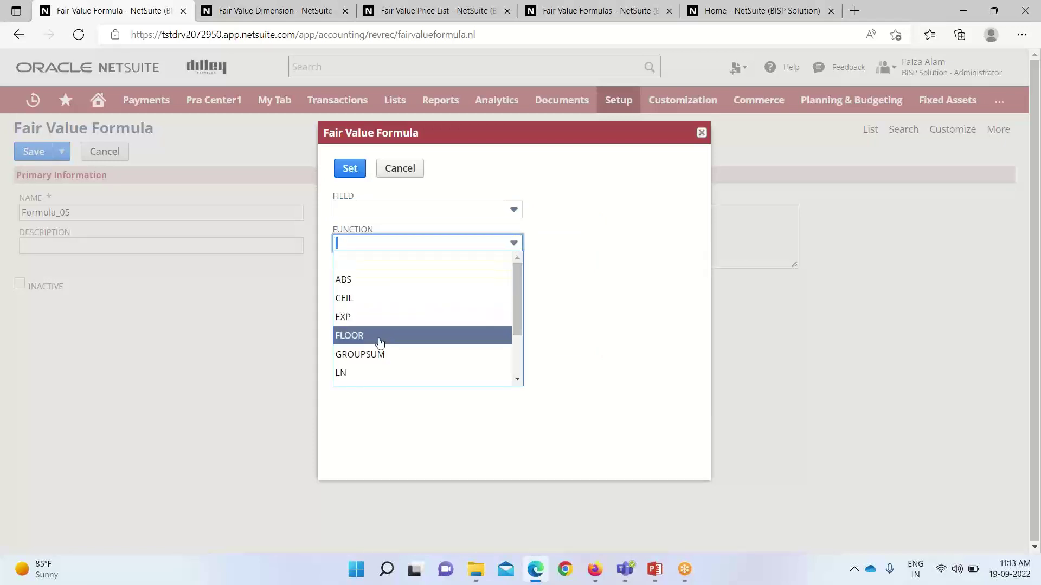
scroll(519, 298, "down", 2)
scroll(434, 320, "up", 1)
left_click(616, 299)
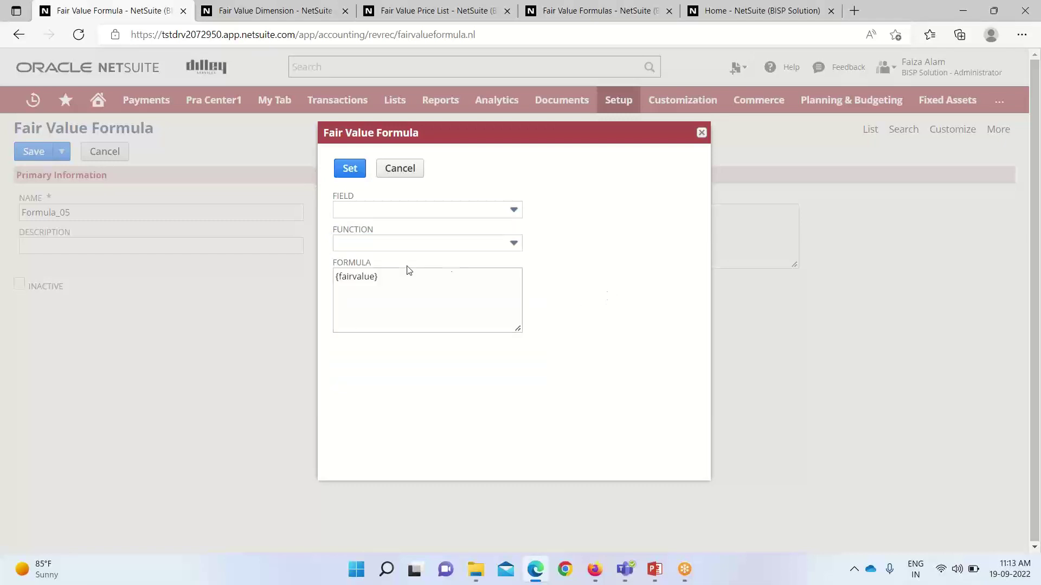
left_click(347, 168)
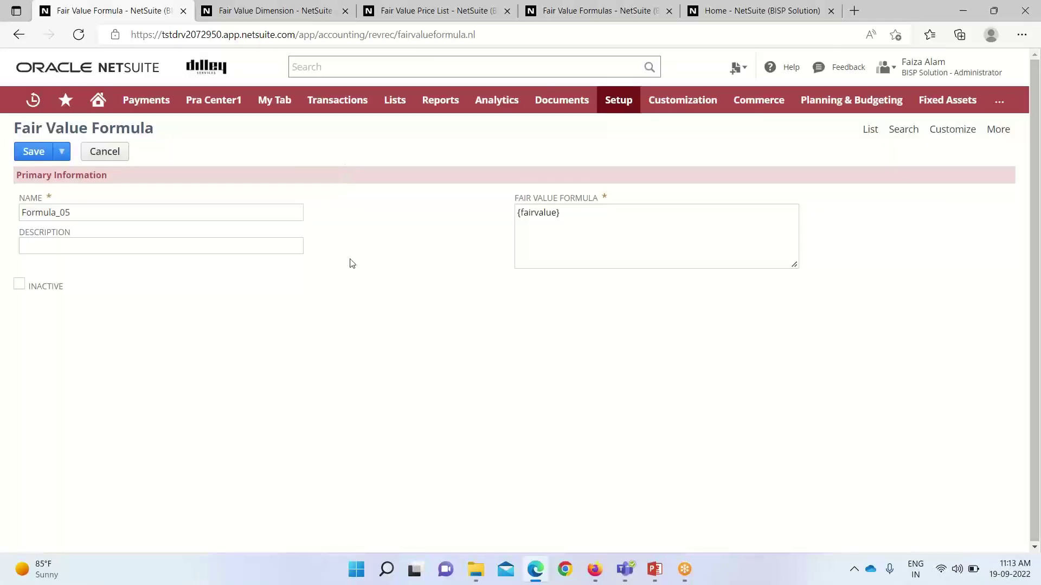
left_click(33, 151)
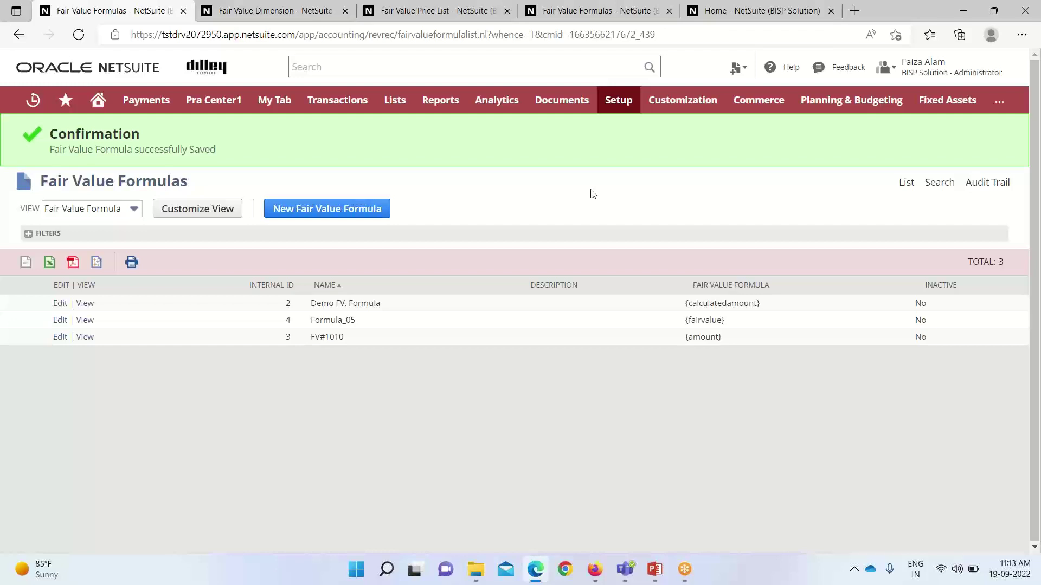
- Examine the Fair Value Dimension setup, including its configured fields and the field choices available for sequence 7
mouse_move(622, 109)
mouse_move(632, 185)
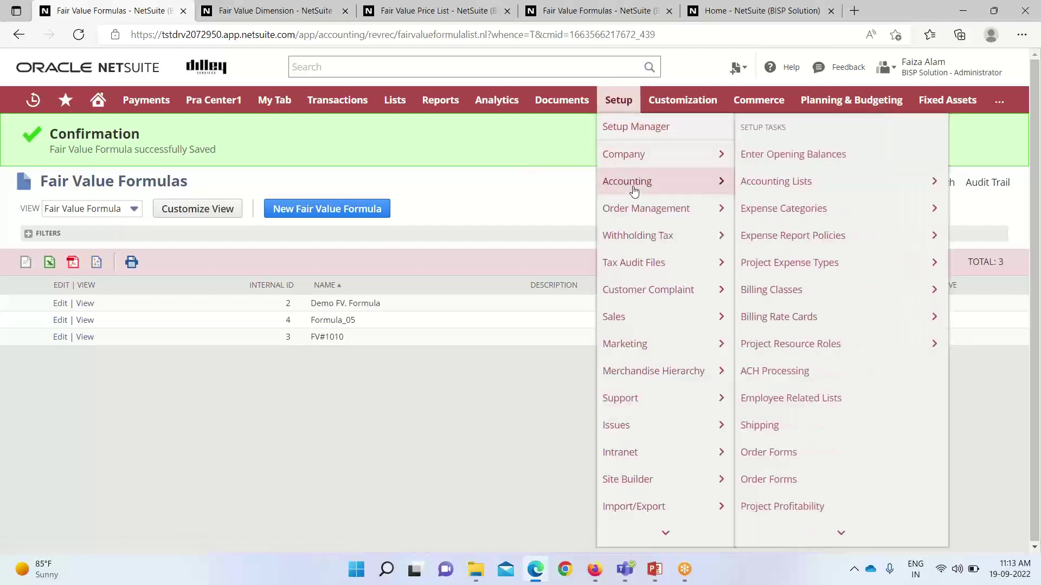
mouse_move(833, 528)
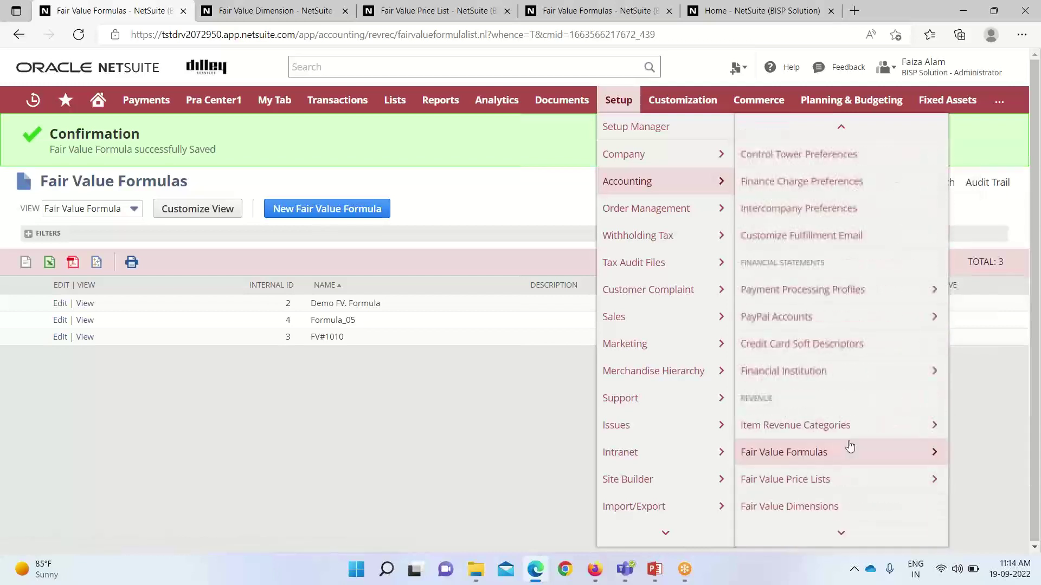
mouse_move(848, 450)
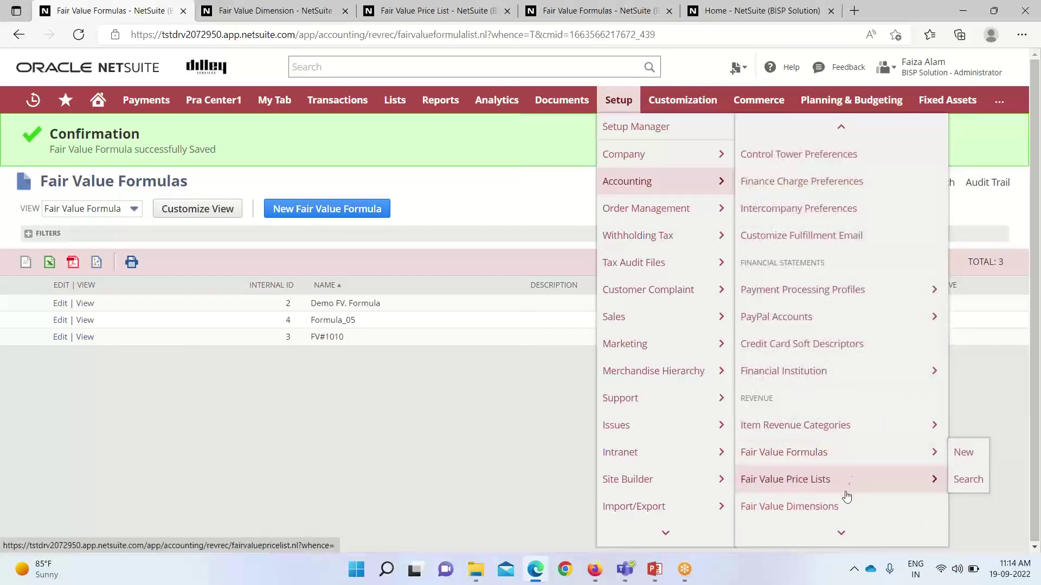
left_click(279, 11)
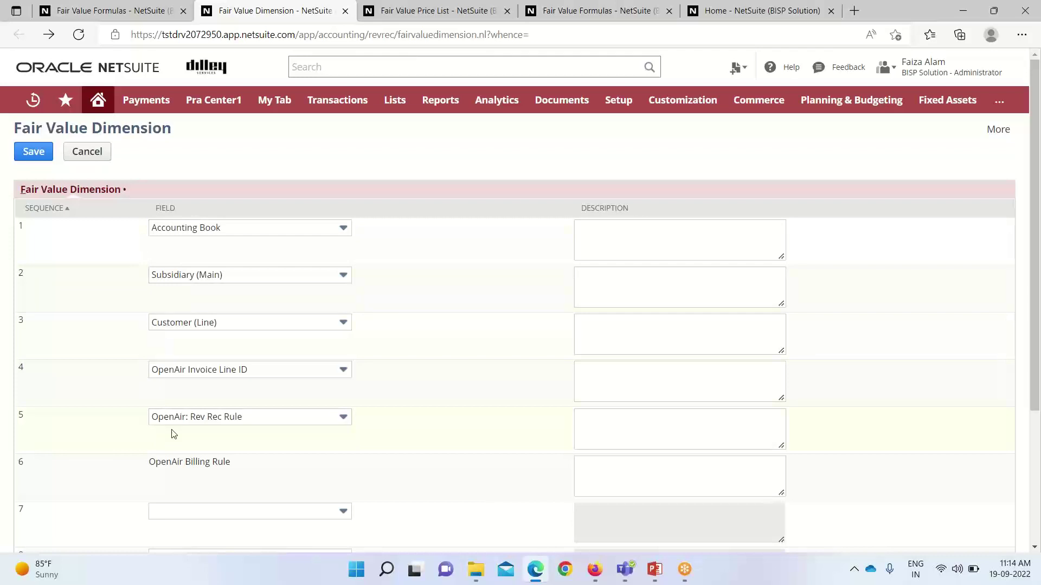
left_click(343, 513)
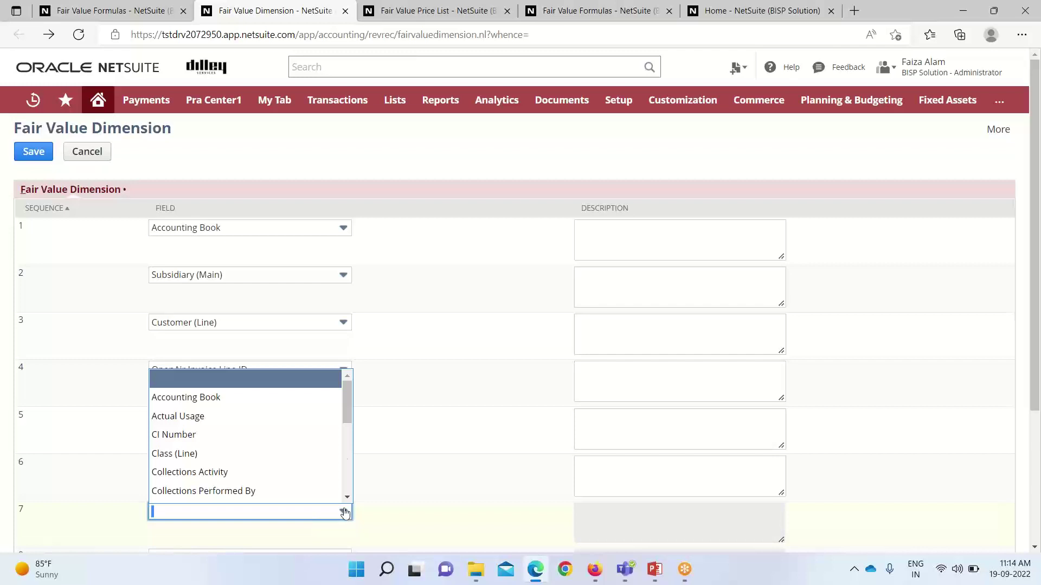
left_click_drag(347, 403, 285, 252)
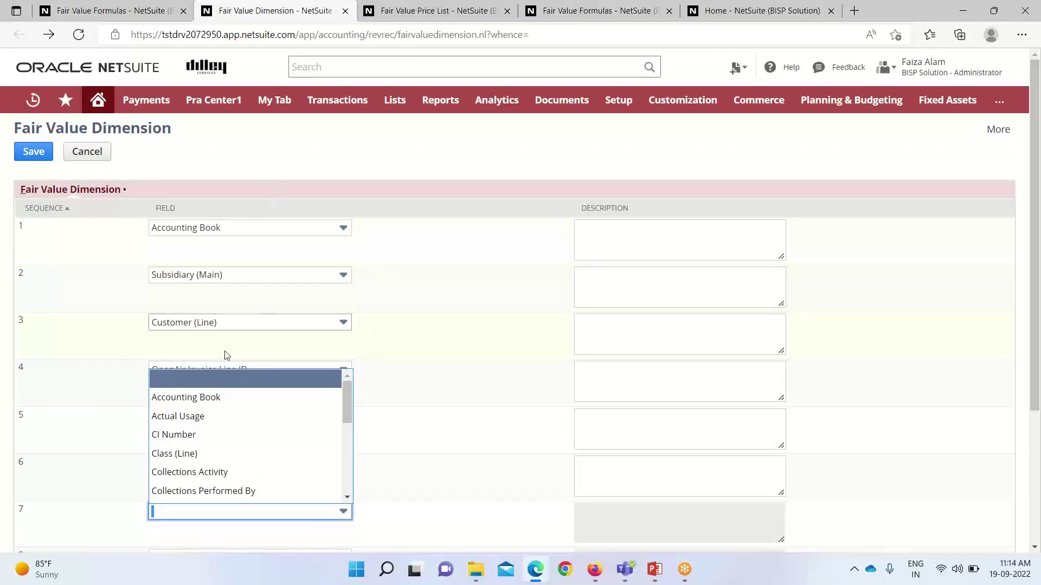
left_click(408, 243)
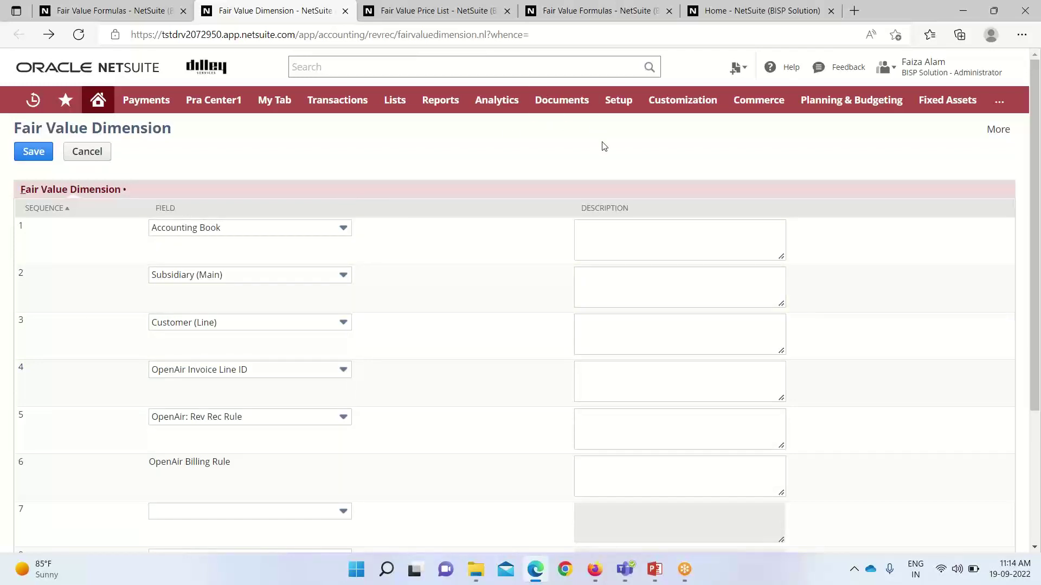
- Start a new fair value price record from the Fair Value Price List and set its item to ADSL2 Modem Router
left_click(183, 11)
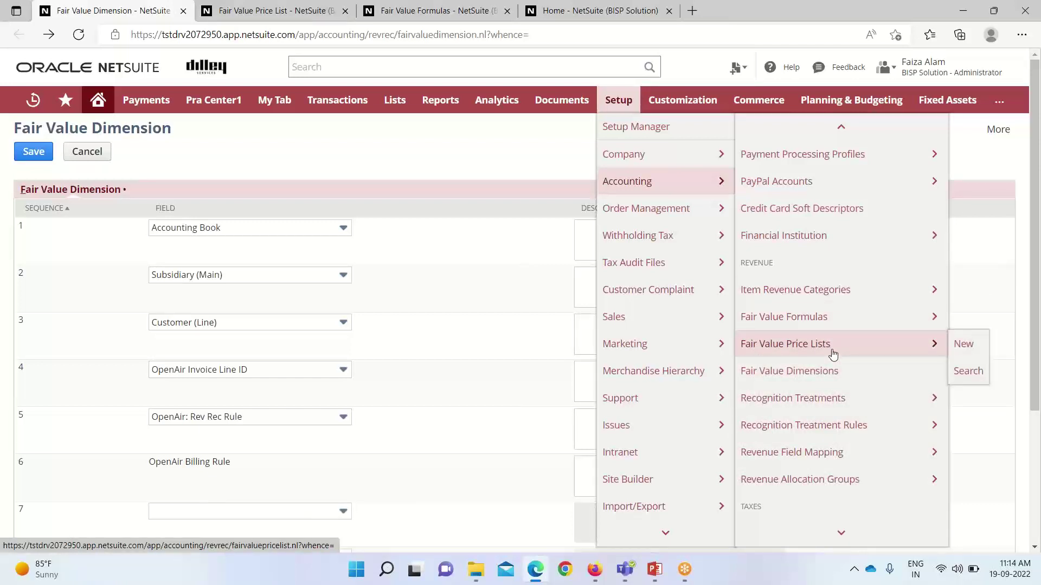
left_click(271, 10)
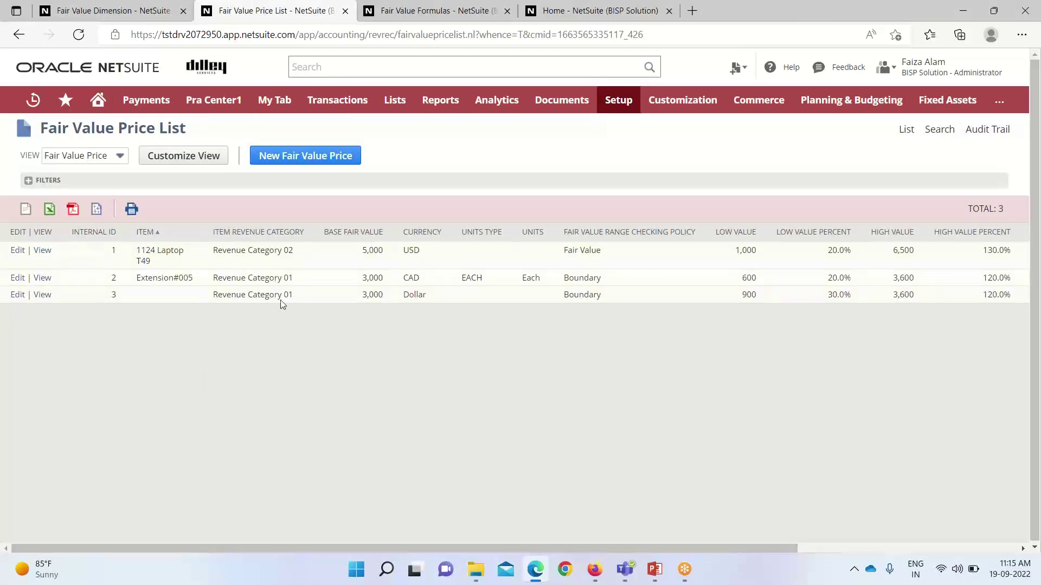
left_click(327, 154)
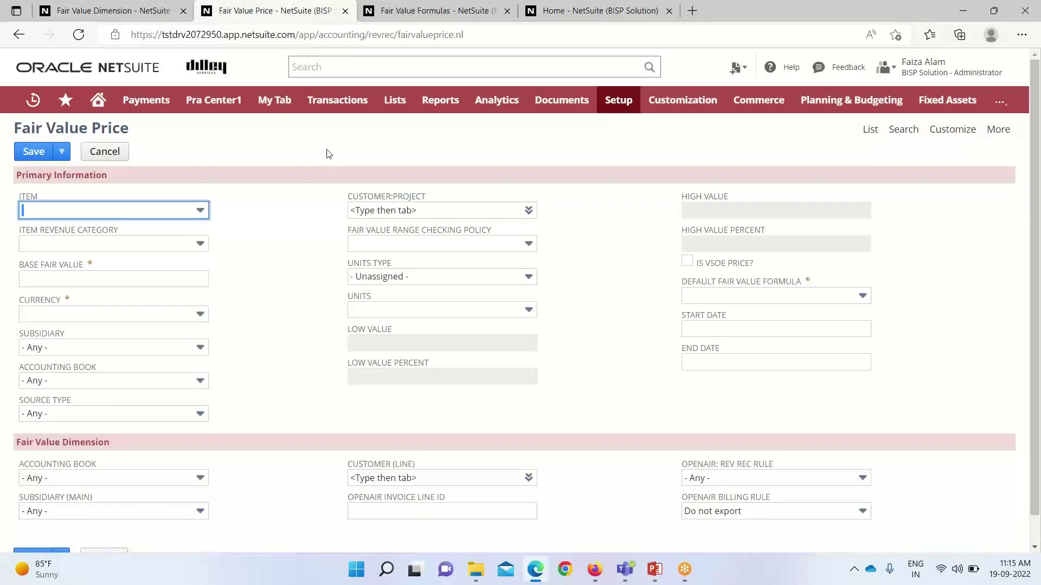
left_click(199, 212)
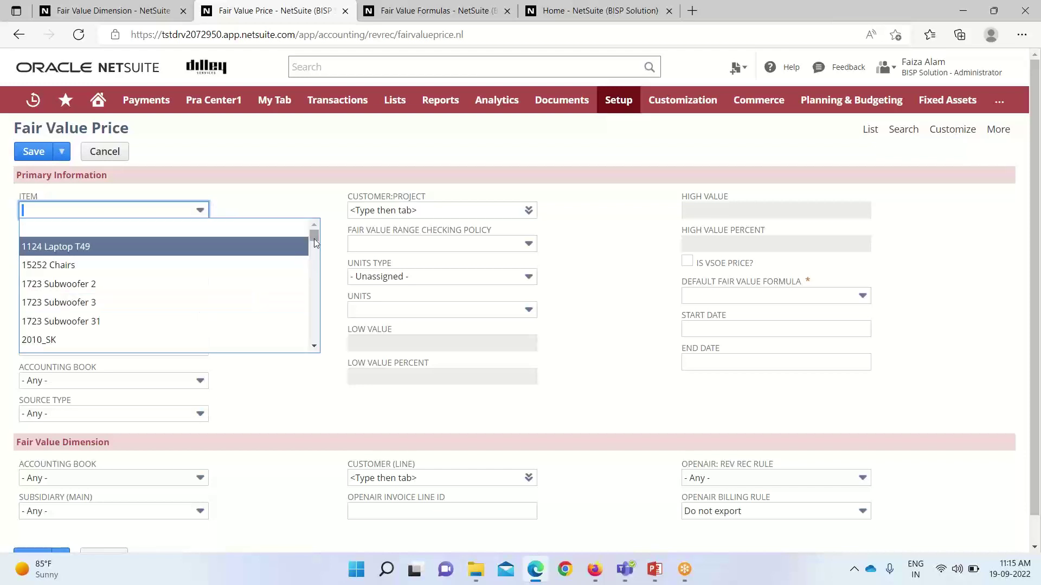
left_click_drag(313, 236, 319, 240)
scroll(317, 237, "down", 2)
left_click(191, 295)
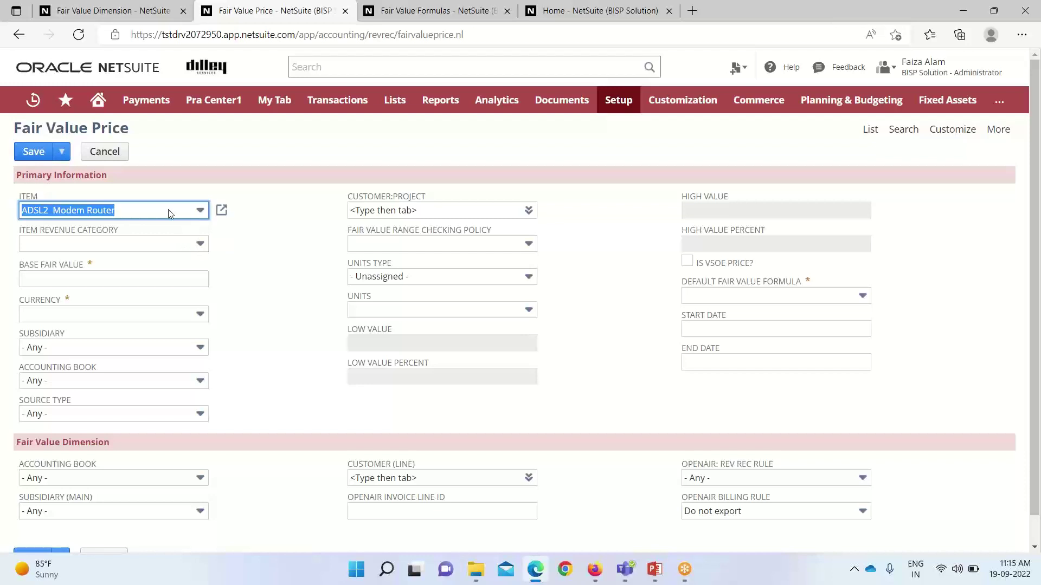
- Assign Revenue Category 01 as the item revenue category and set the base fair value to 10,000
left_click(196, 245)
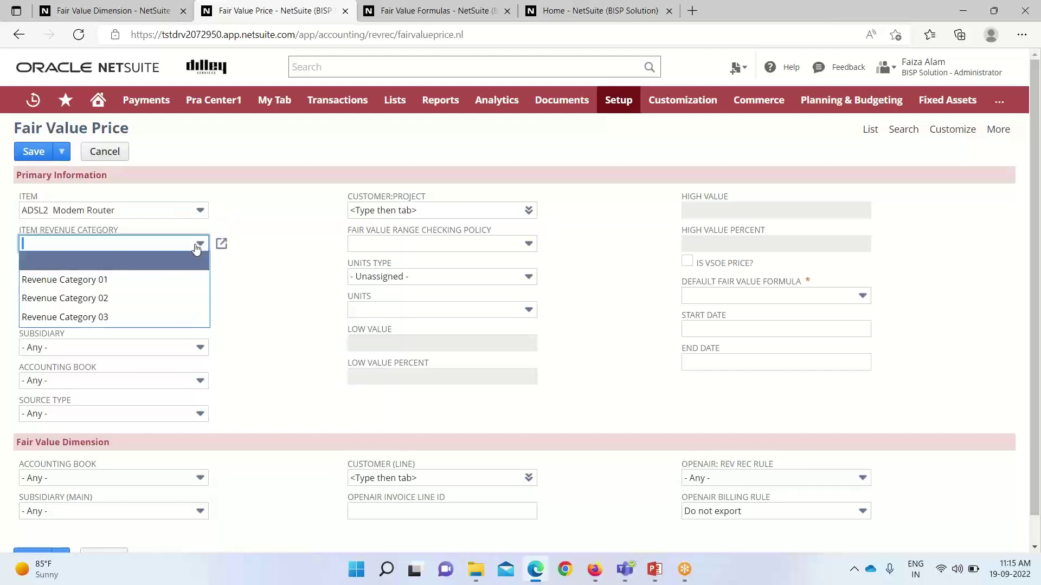
left_click(187, 282)
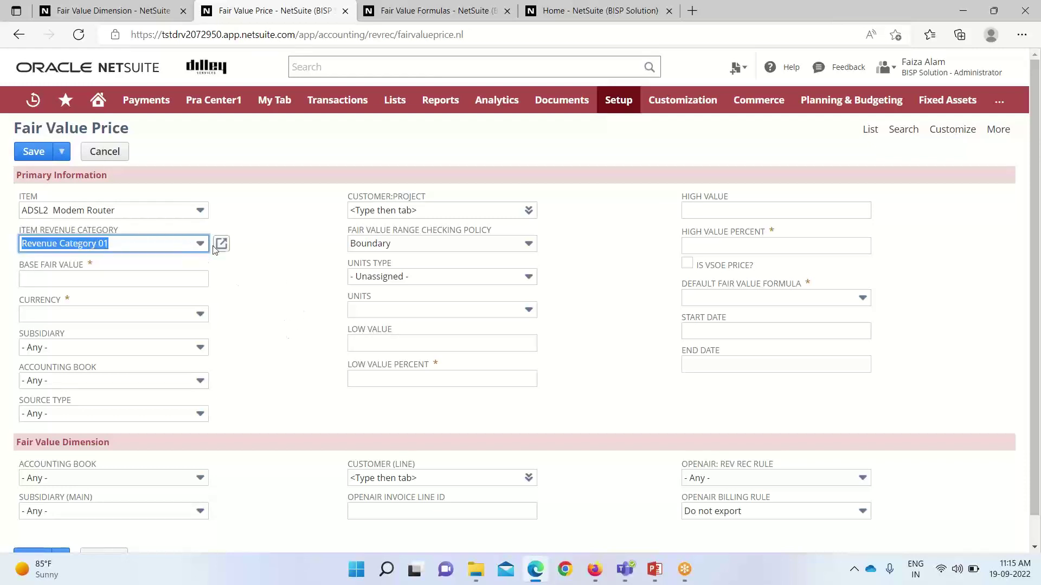
left_click(67, 280)
type("10000")
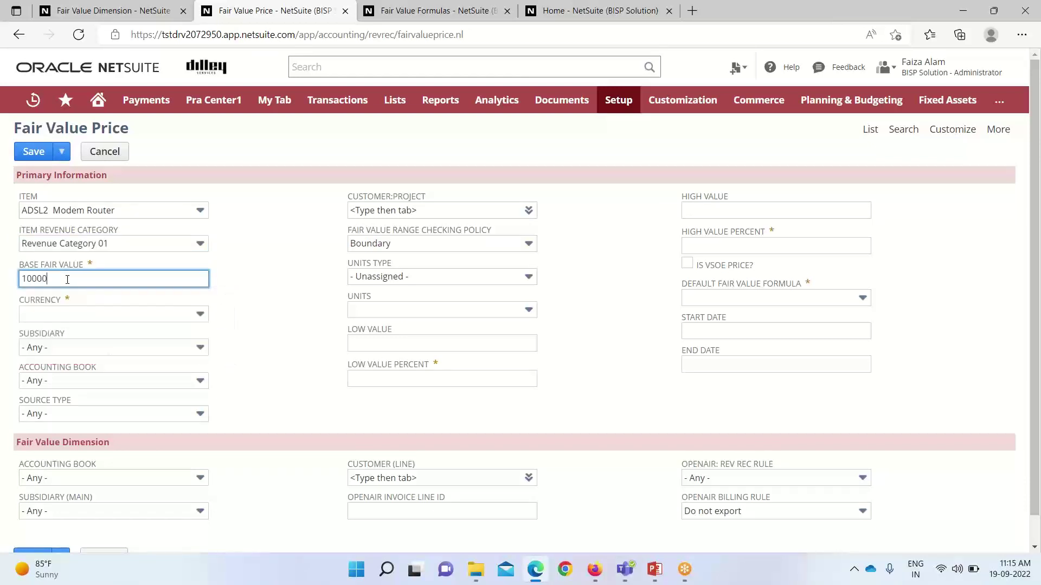
- Set the fair value price currency to GBP and change the item revenue category to Revenue Category 03
left_click(69, 314)
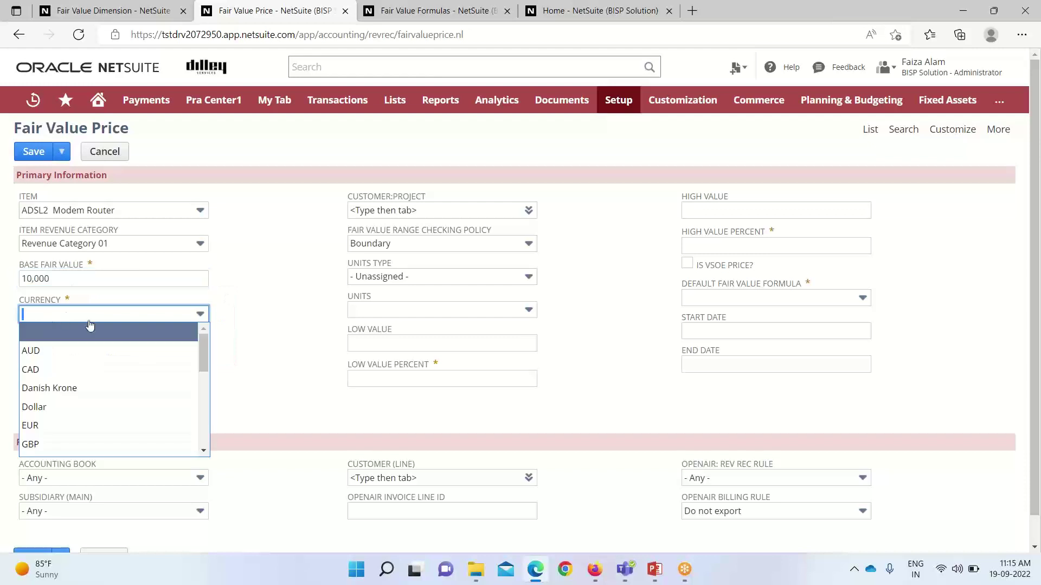
left_click_drag(209, 353, 199, 374)
left_click(118, 364)
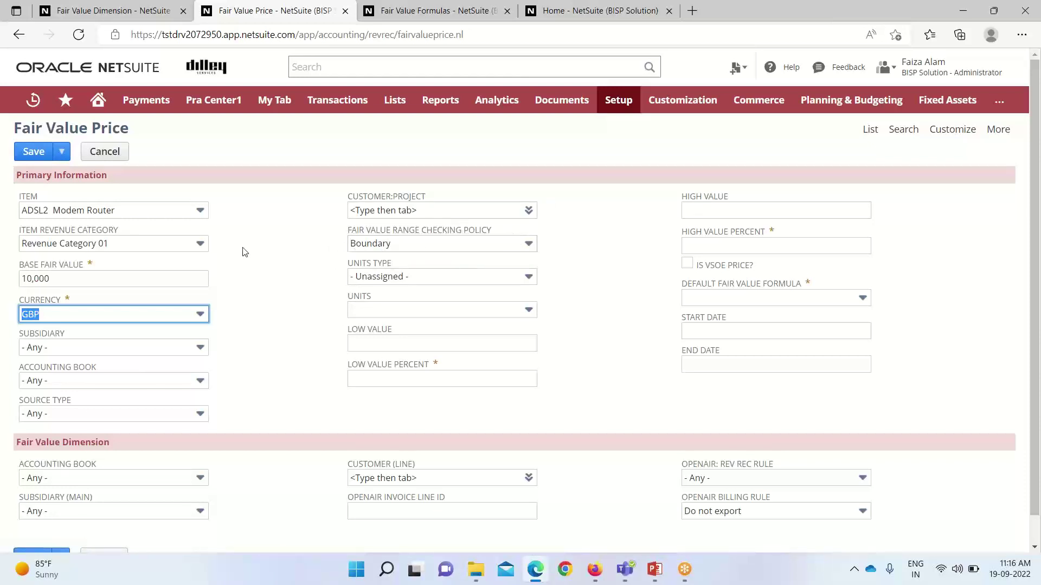
left_click(200, 244)
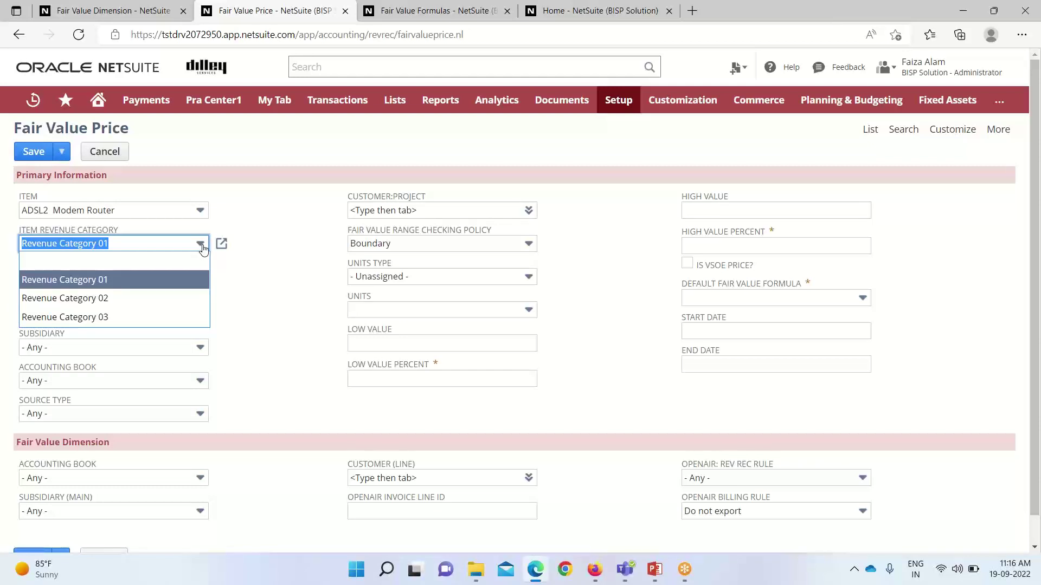
left_click(159, 314)
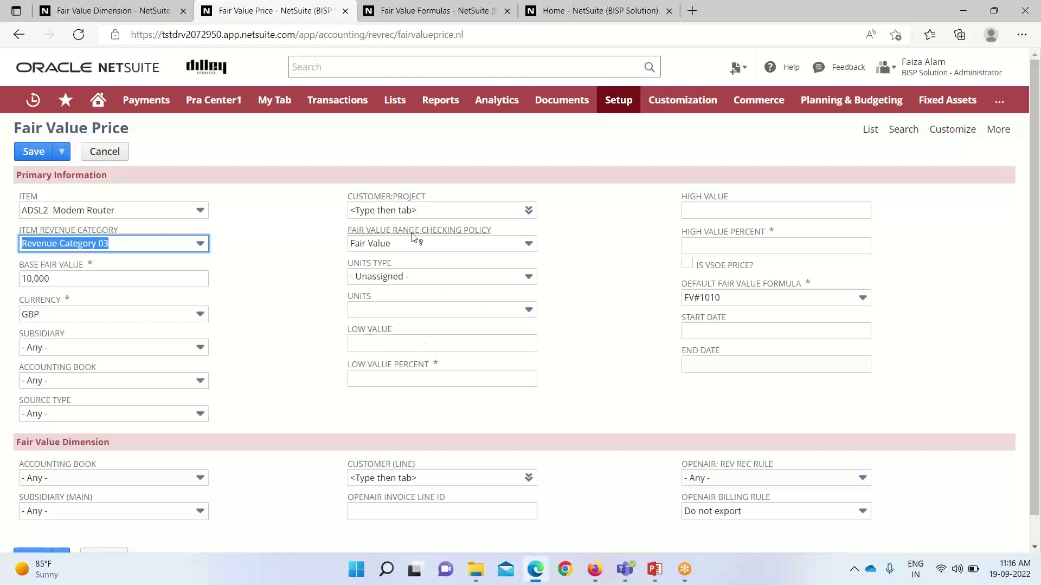
- Set the fair value price's low value percent to 40% and its high value percent to 150%
left_click(376, 381)
type("40")
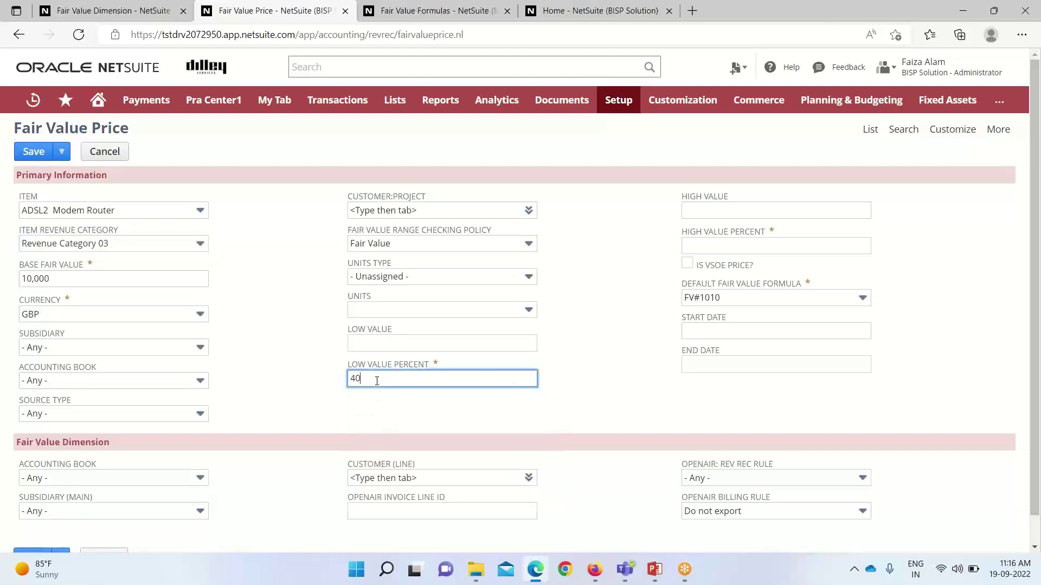
left_click(593, 378)
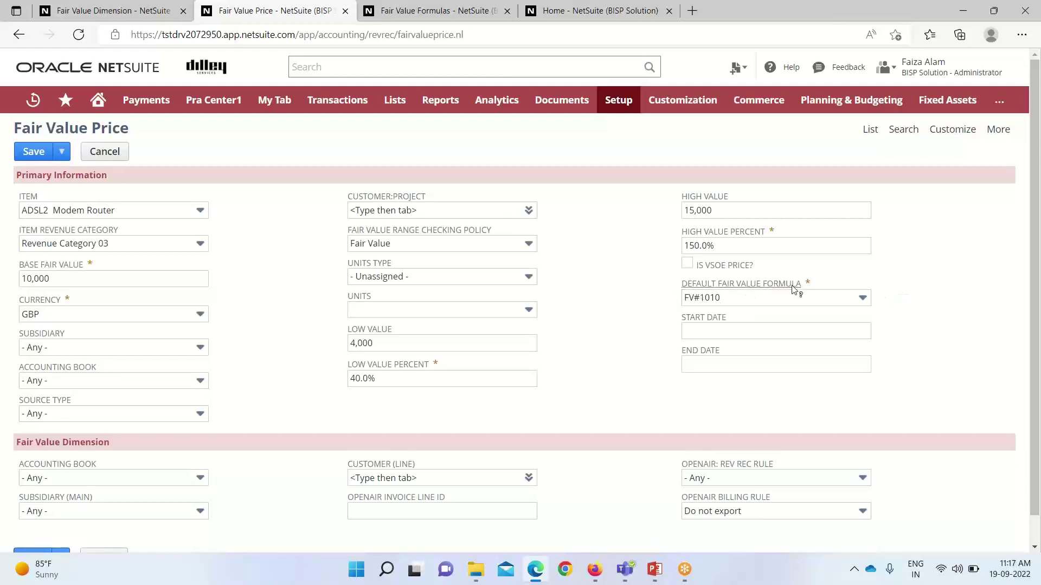
- Choose Formula_05 as the default fair value formula and save the fair value price record
left_click(865, 300)
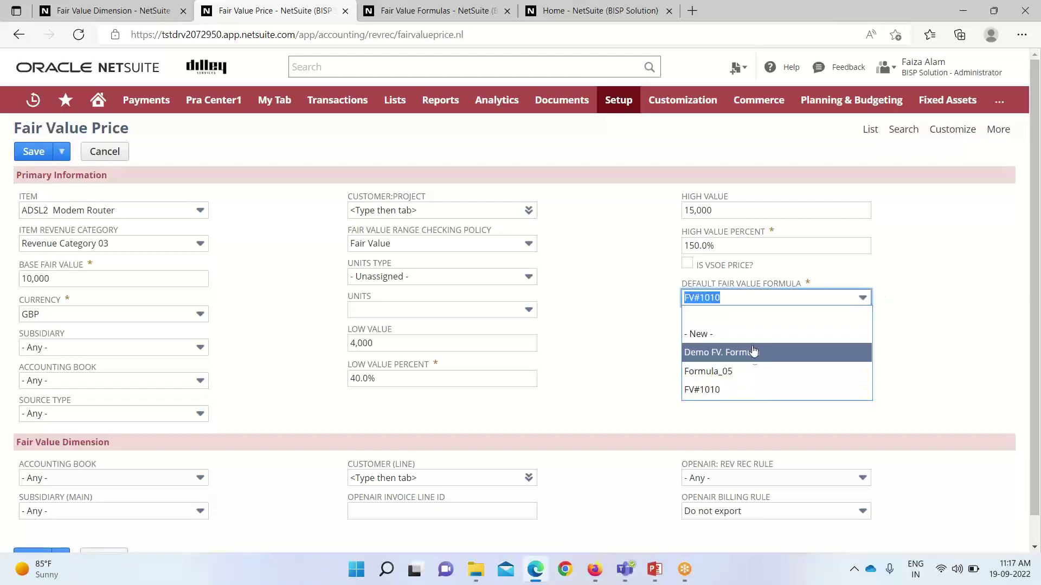
left_click(755, 371)
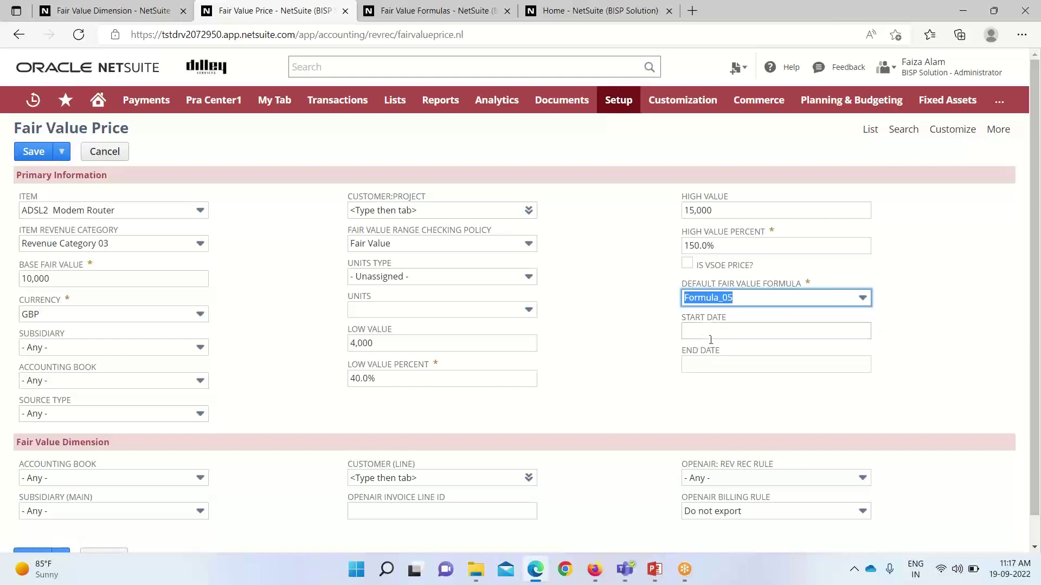
scroll(1037, 274, "down", 1)
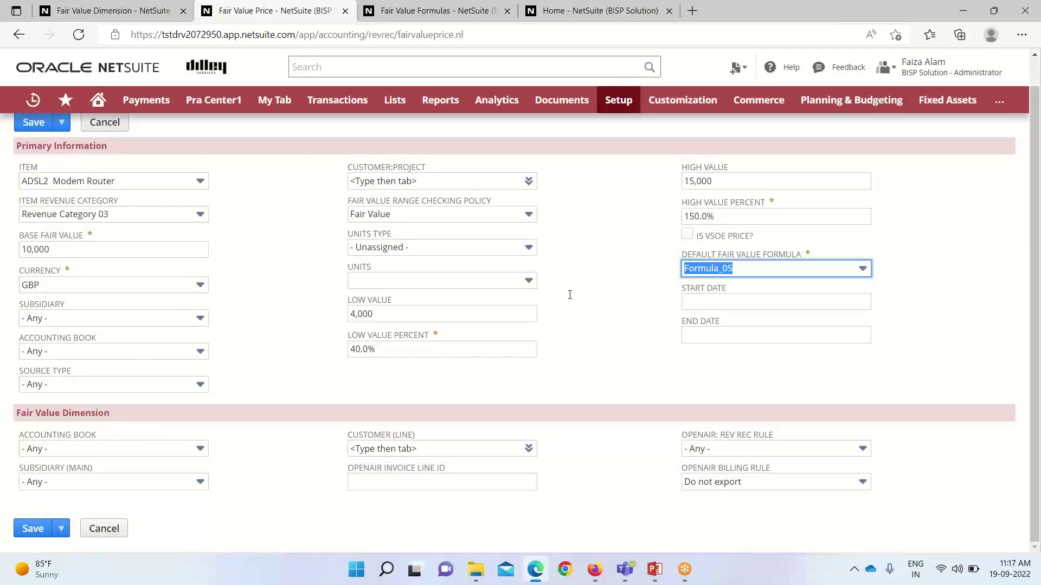
scroll(1034, 372, "up", 2)
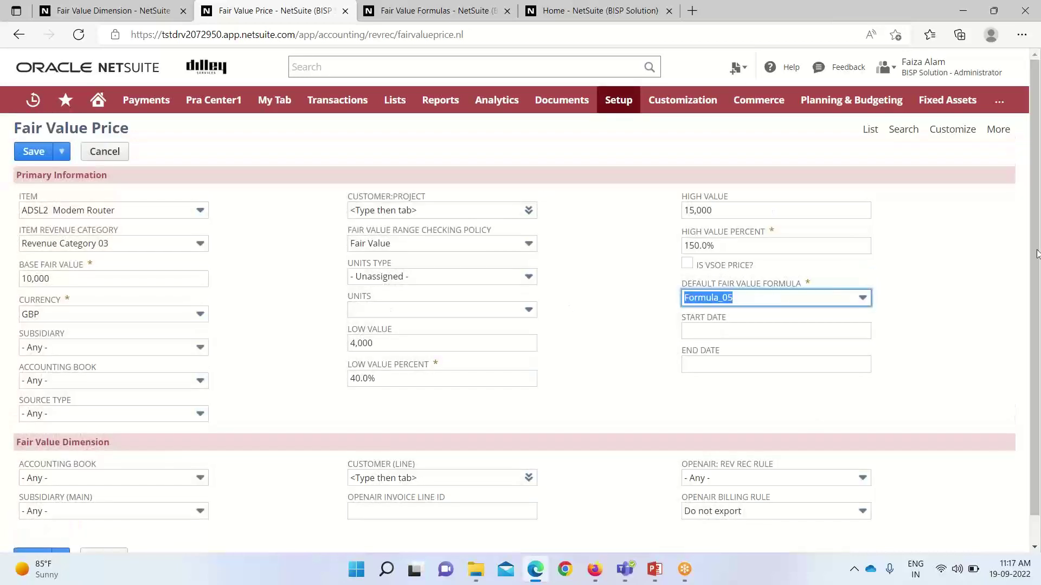
left_click(34, 151)
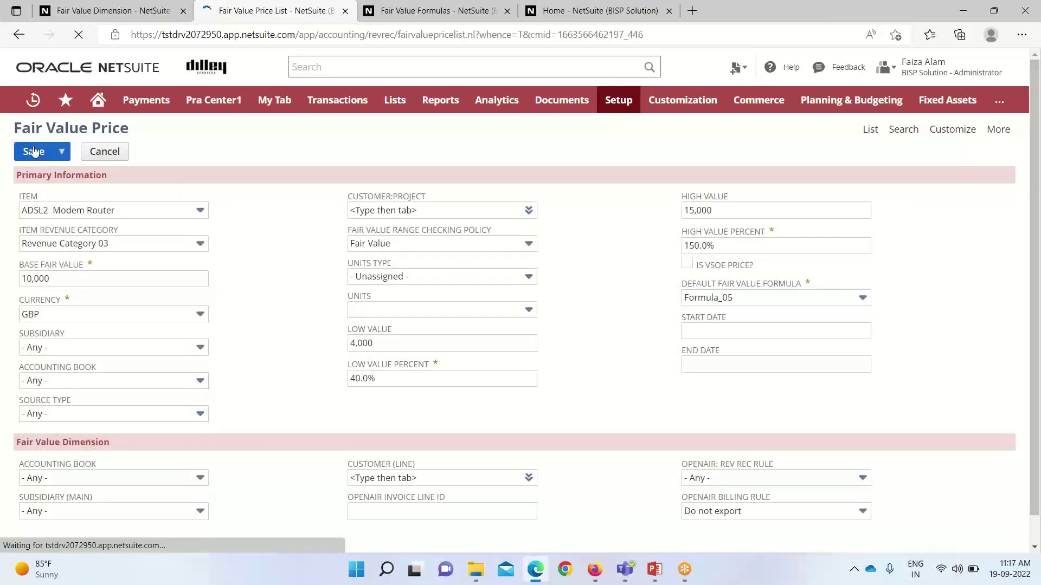